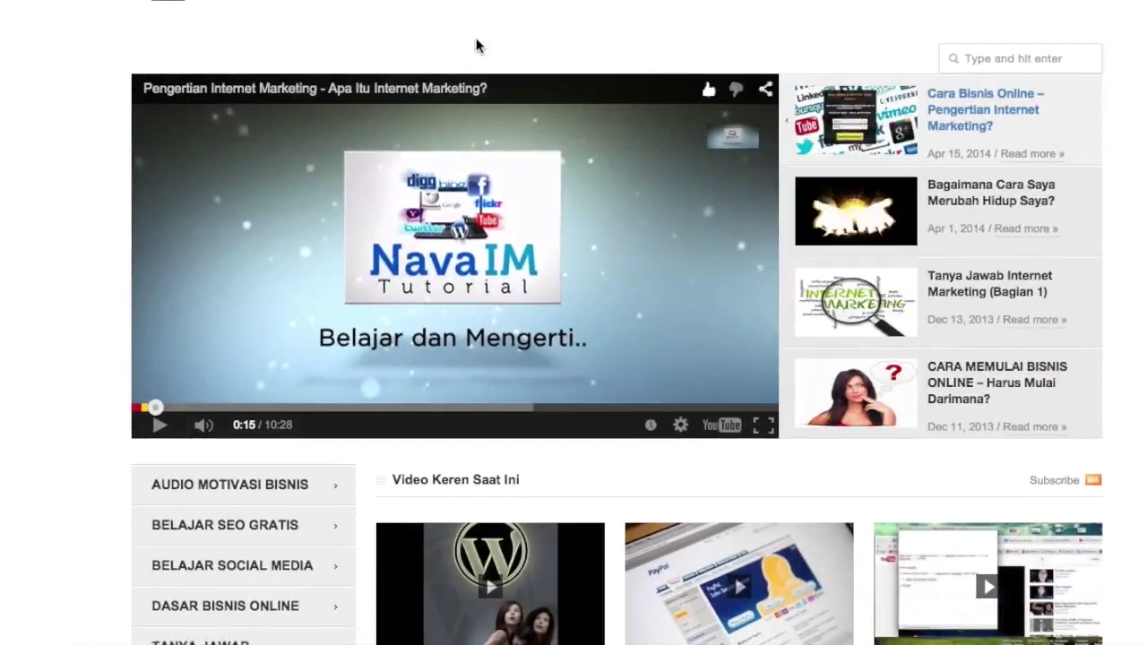
{"action": "scroll", "coordinate": [339, 105], "scroll_direction": "up", "scroll_amount": 3}
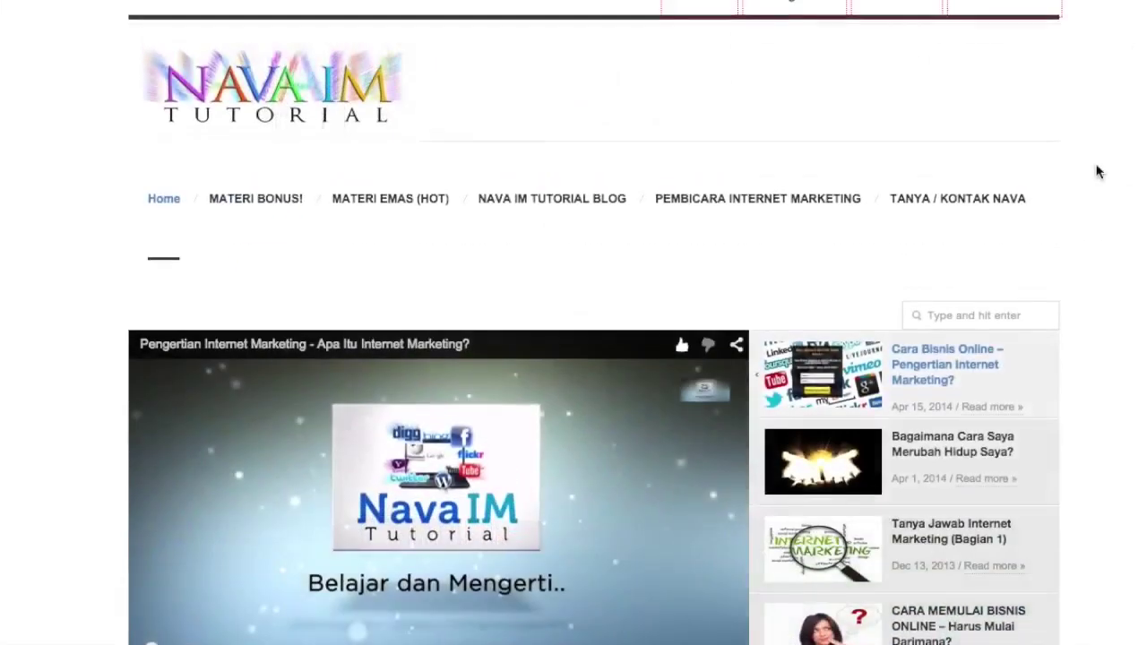
{"action": "scroll", "coordinate": [1098, 171], "scroll_direction": "up", "scroll_amount": 1}
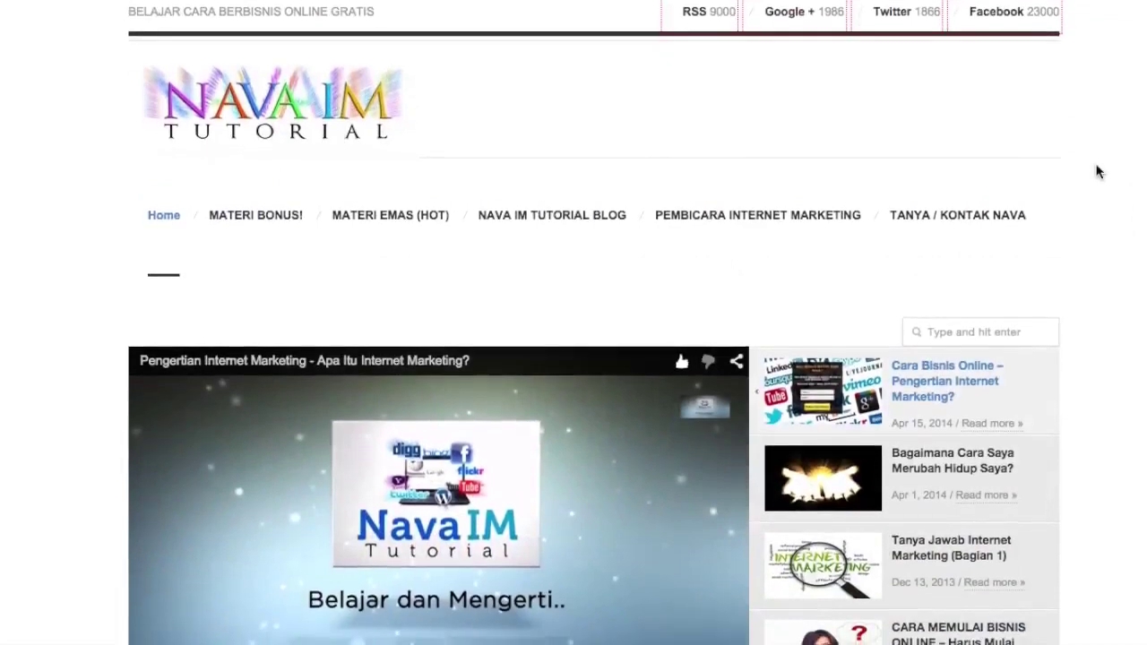
{"action": "scroll", "coordinate": [1099, 171], "scroll_direction": "down", "scroll_amount": 3}
{"action": "scroll", "coordinate": [1099, 171], "scroll_direction": "up", "scroll_amount": 3}
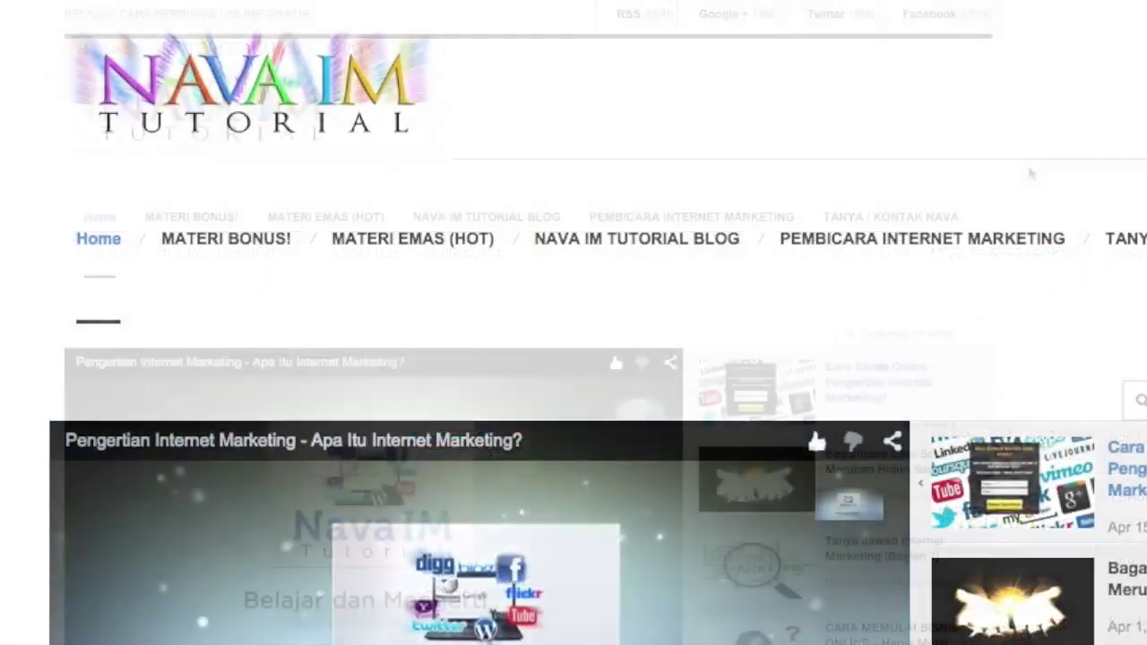
{"action": "scroll", "coordinate": [1031, 173], "scroll_direction": "down", "scroll_amount": 1}
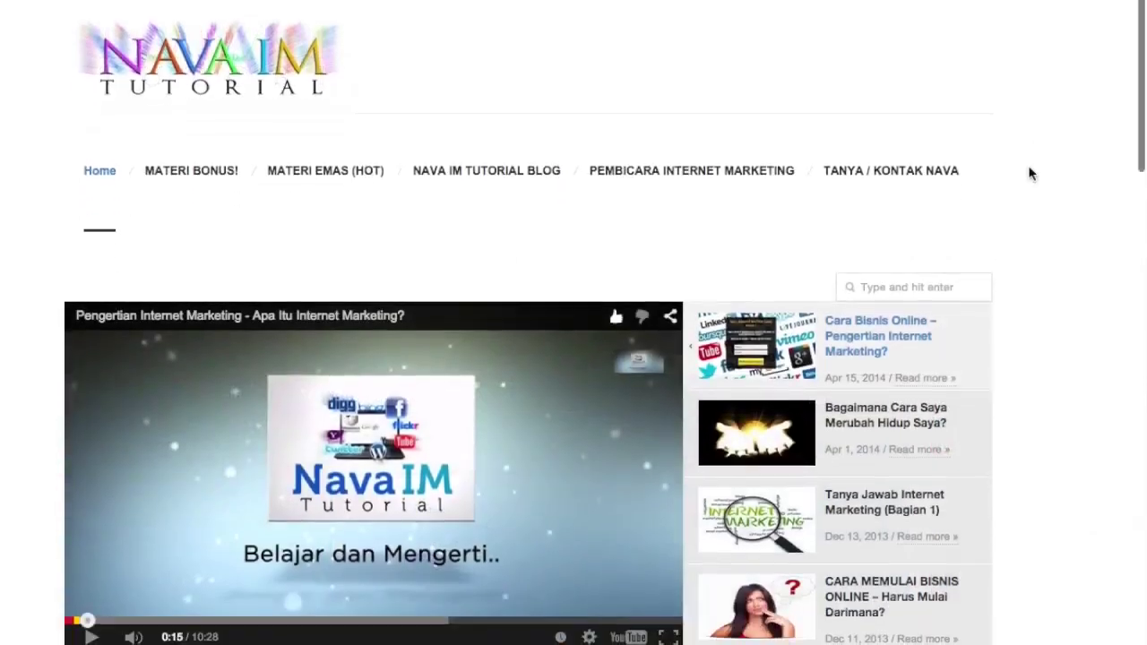
{"action": "scroll", "coordinate": [1029, 173], "scroll_direction": "up", "scroll_amount": 1}
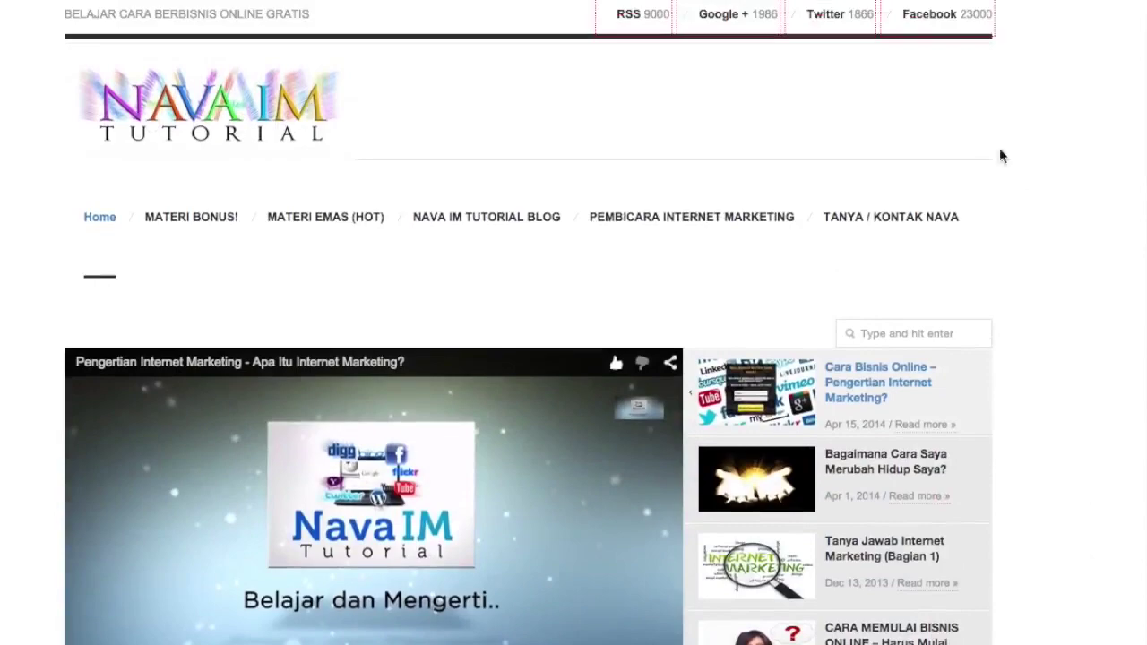
{"action": "scroll", "coordinate": [924, 174], "scroll_direction": "down", "scroll_amount": 6}
{"action": "scroll", "coordinate": [924, 173], "scroll_direction": "up", "scroll_amount": 6}
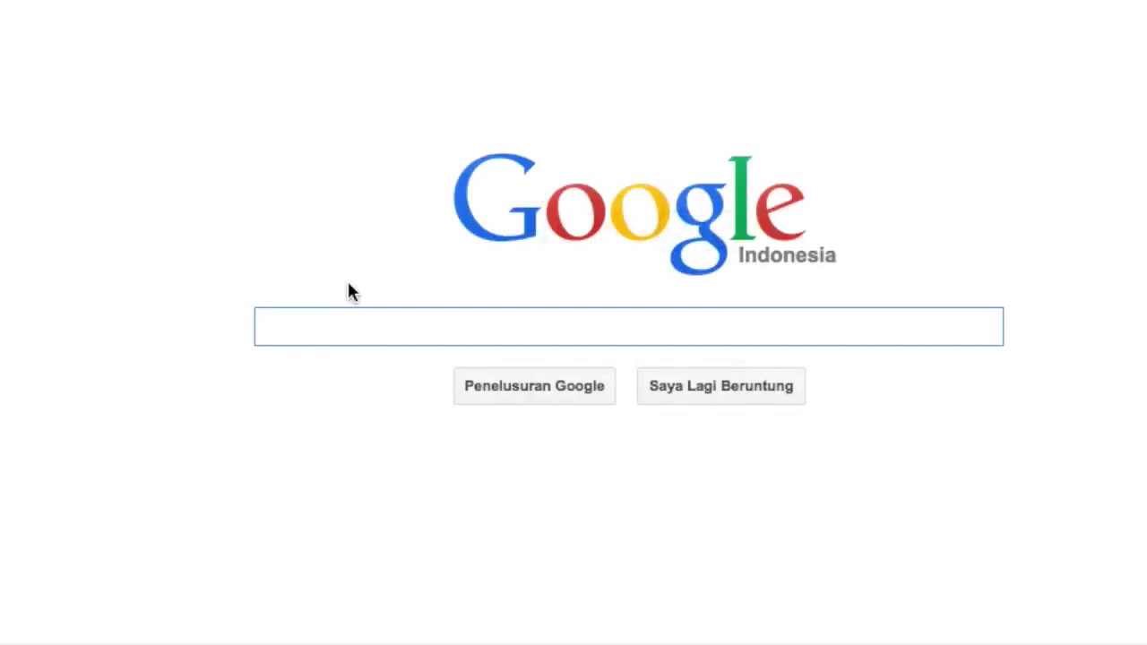
Search Google for "keyword planner".
{"action": "type", "text": "planner"}
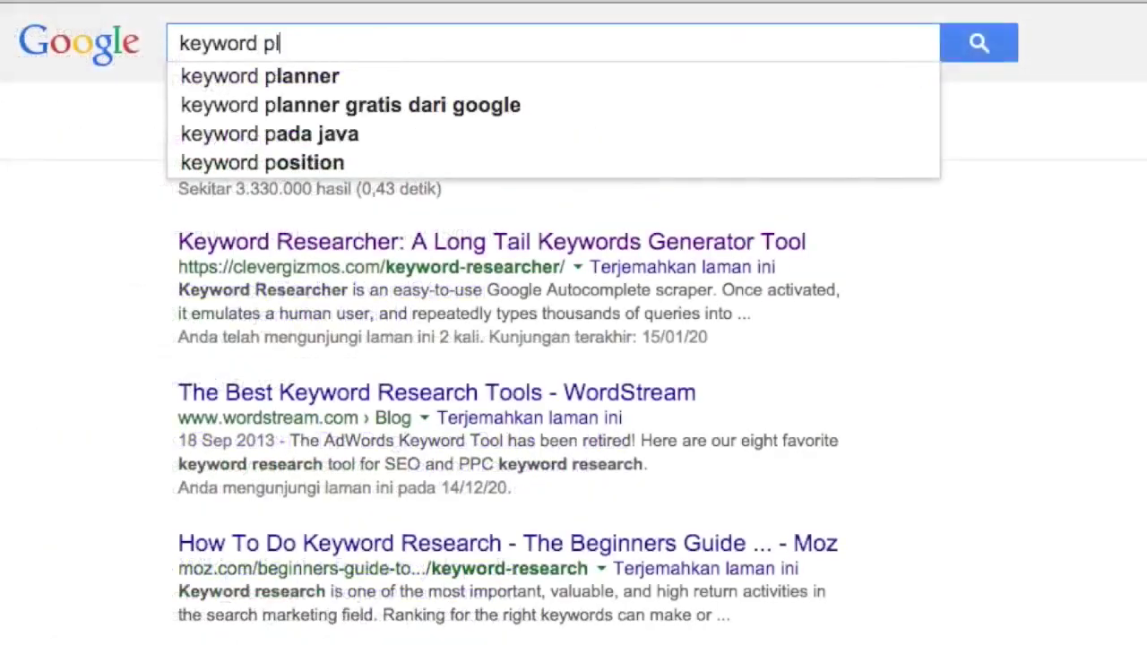
{"action": "key", "text": "Return"}
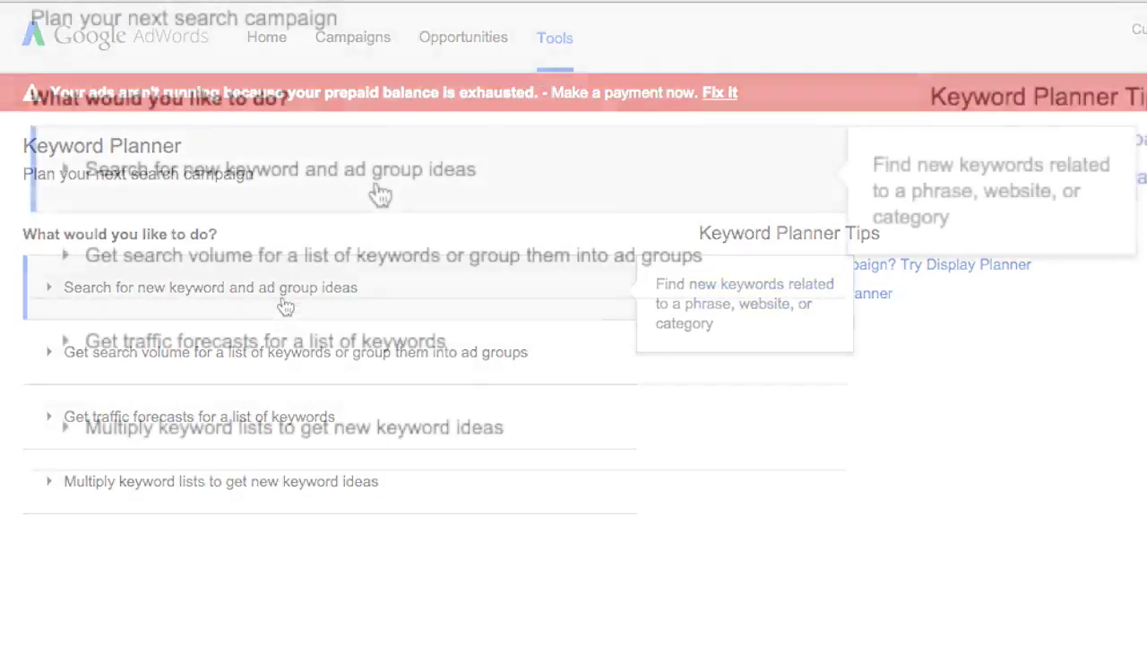
Start a search for new keyword and ad group ideas with "batik indonesia" as the product or service.
{"action": "left_click", "coordinate": [374, 186]}
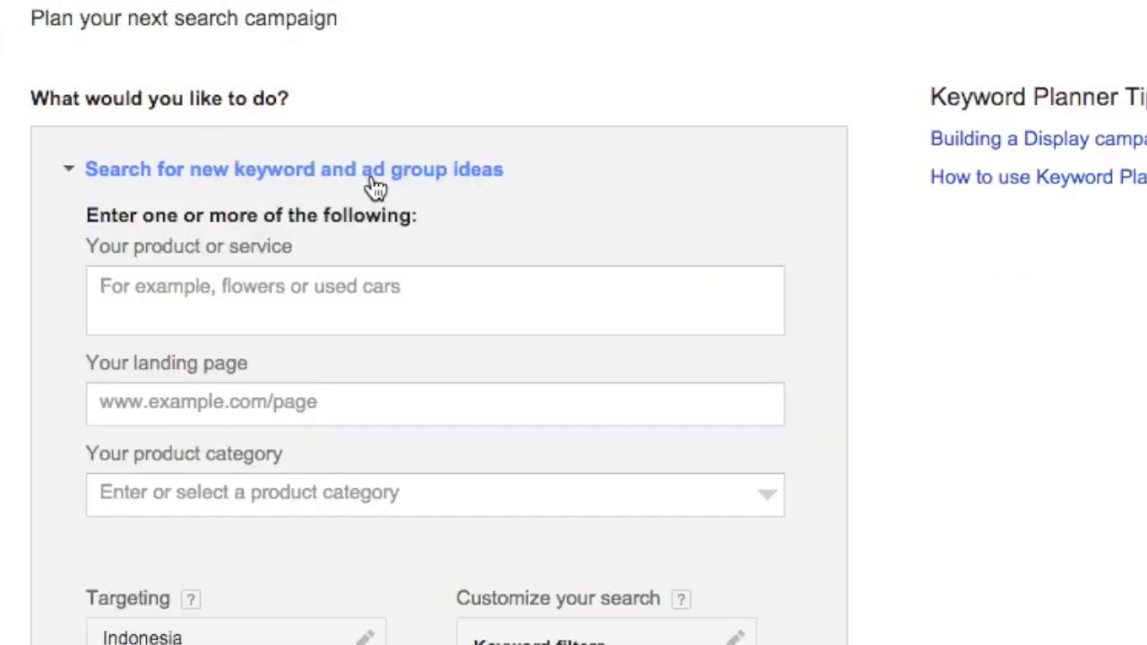
{"action": "left_click", "coordinate": [350, 279]}
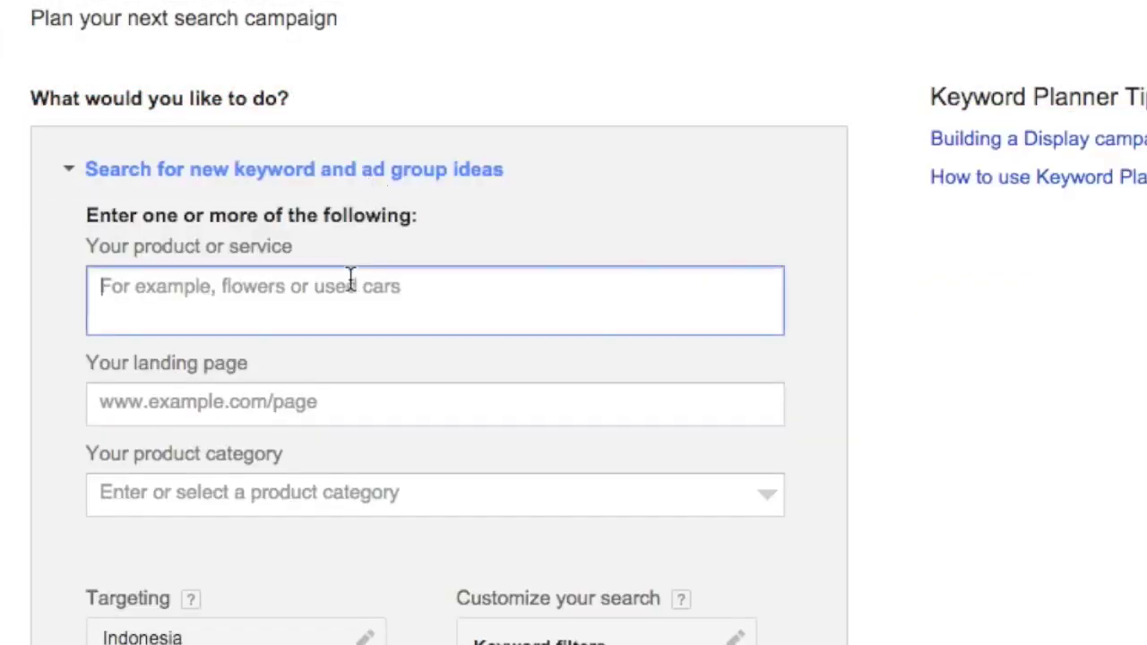
{"action": "scroll", "coordinate": [794, 199], "scroll_direction": "down", "scroll_amount": 1}
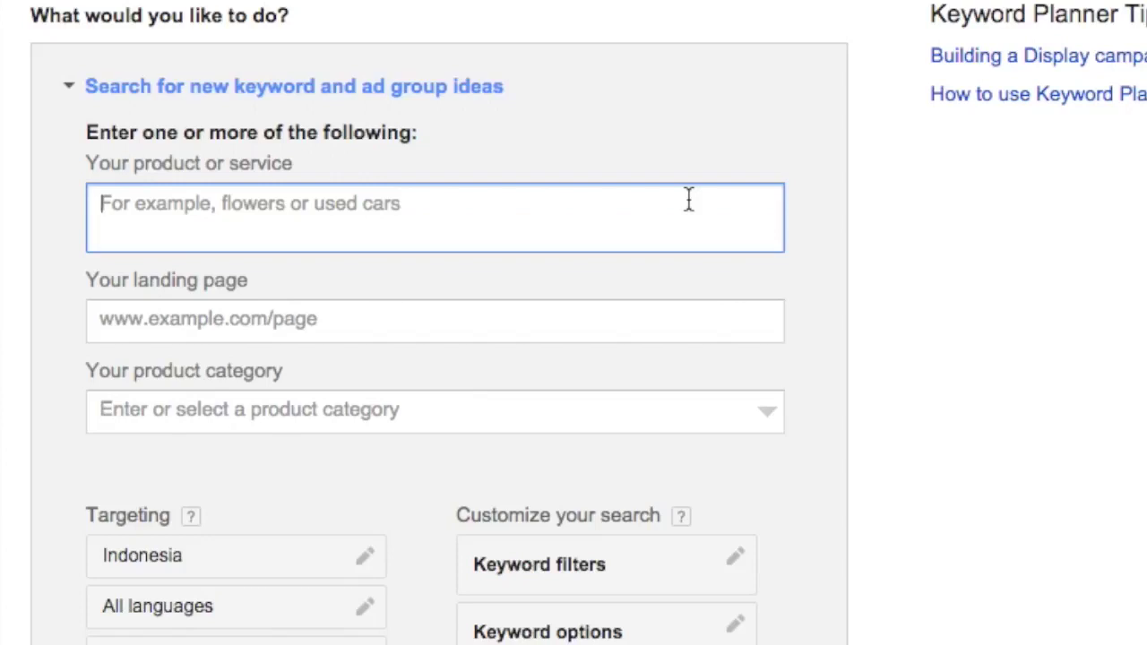
{"action": "type", "text": "batik"}
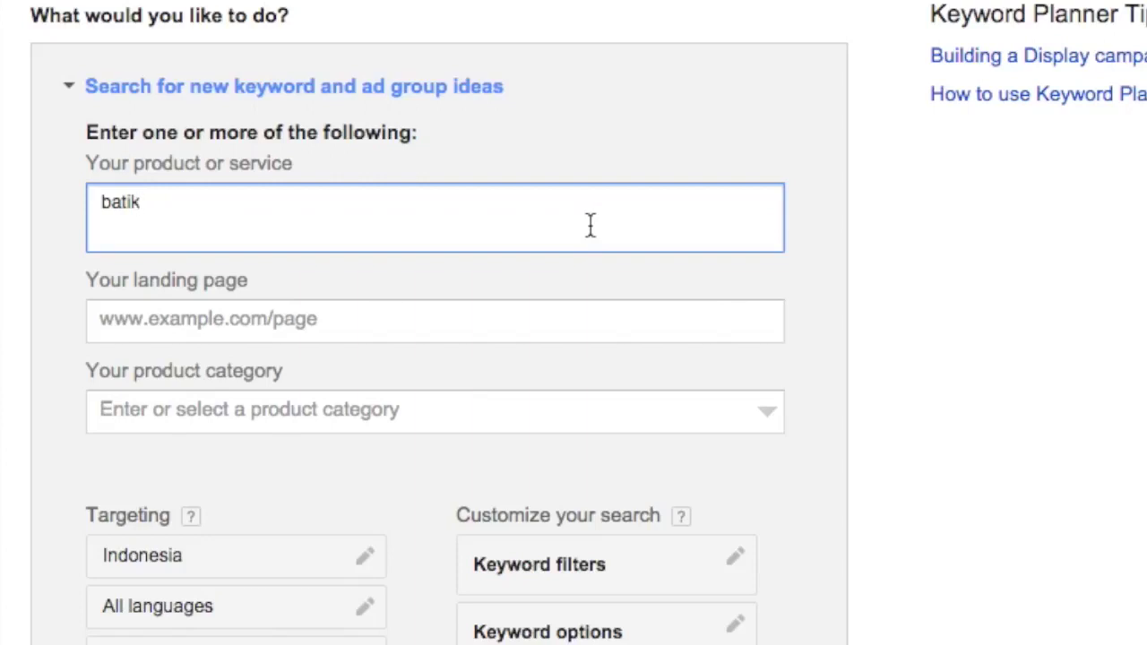
{"action": "type", "text": "indonesia"}
Set the targeting language of the keyword search to Indonesian.
{"action": "scroll", "coordinate": [209, 220], "scroll_direction": "down", "scroll_amount": 3}
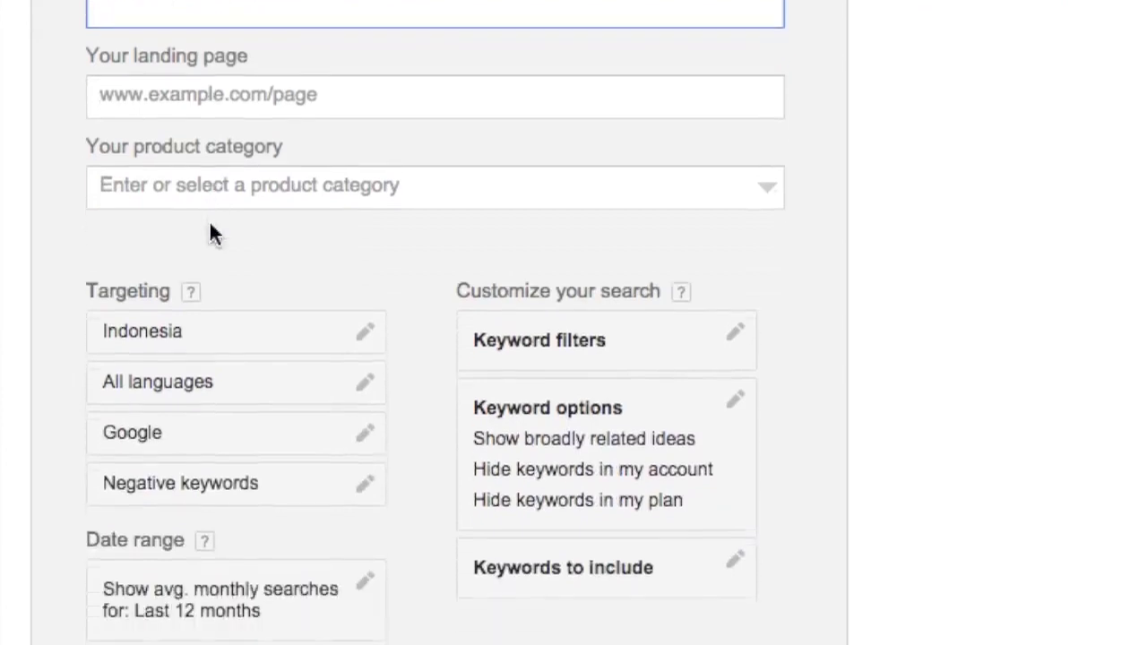
{"action": "left_click", "coordinate": [251, 381]}
{"action": "left_click", "coordinate": [243, 404]}
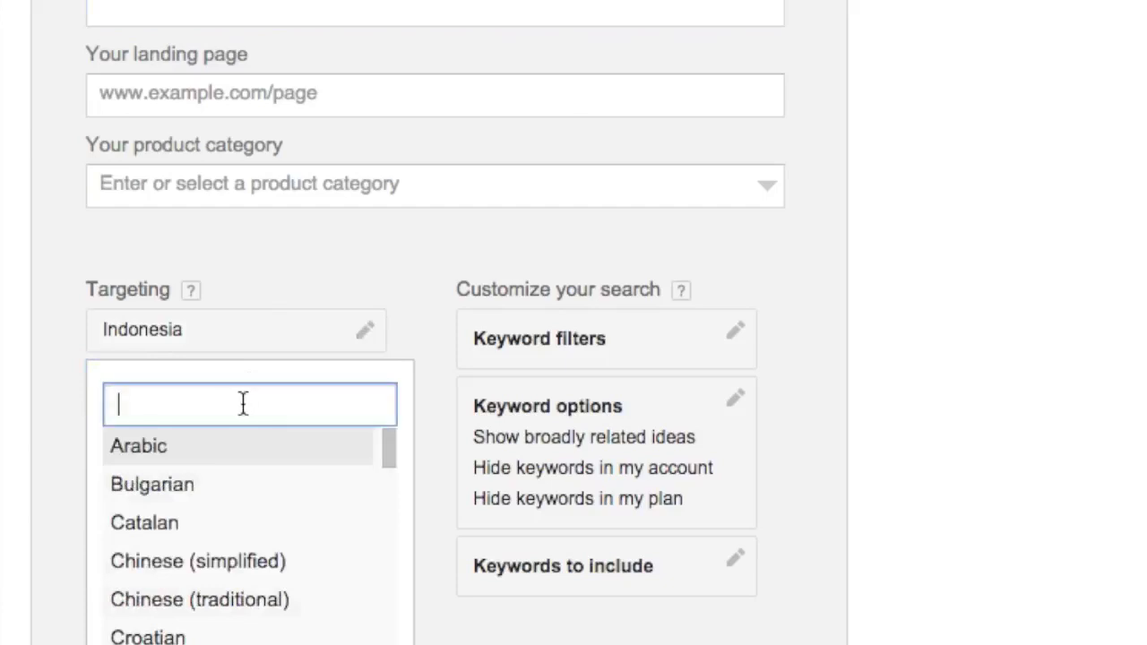
{"action": "type", "text": "ind"}
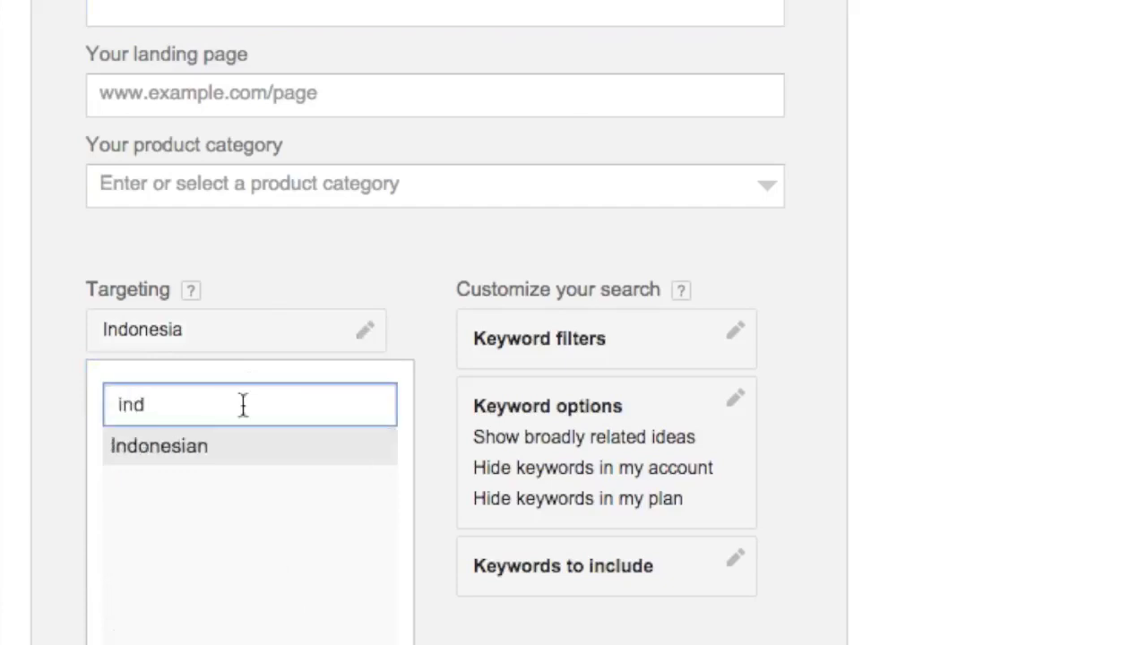
{"action": "left_click", "coordinate": [228, 448]}
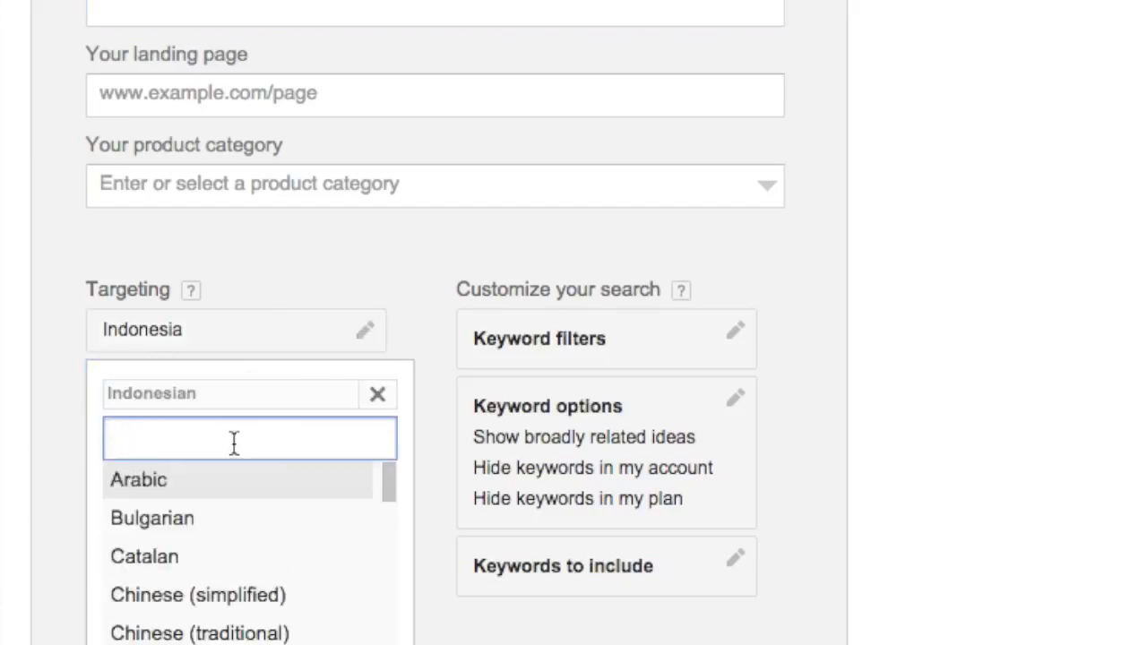
{"action": "left_click", "coordinate": [400, 253]}
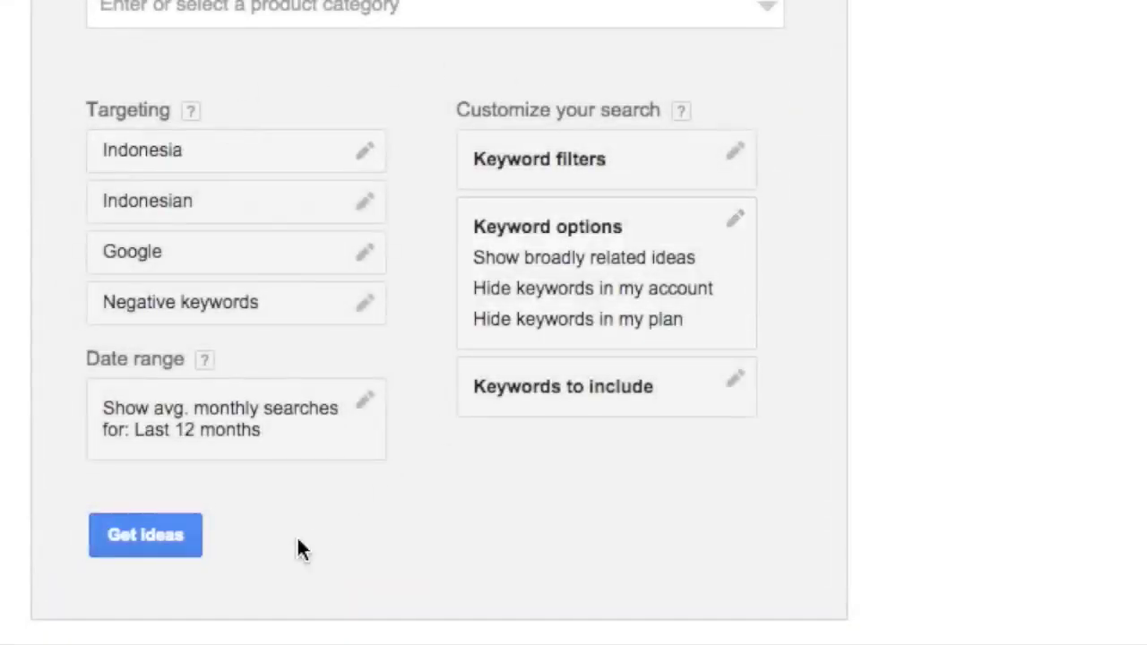
Get the ideas for the search and examine the monthly search volume chart and ad group ideas.
{"action": "left_click", "coordinate": [181, 538]}
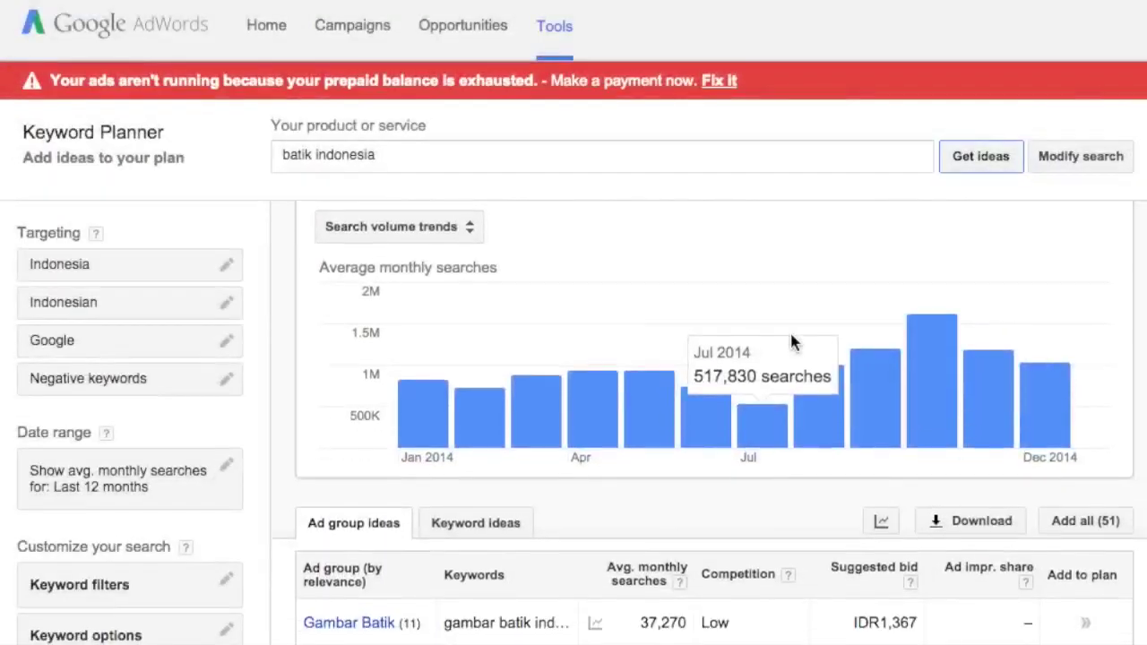
{"action": "scroll", "coordinate": [791, 340], "scroll_direction": "down", "scroll_amount": 2}
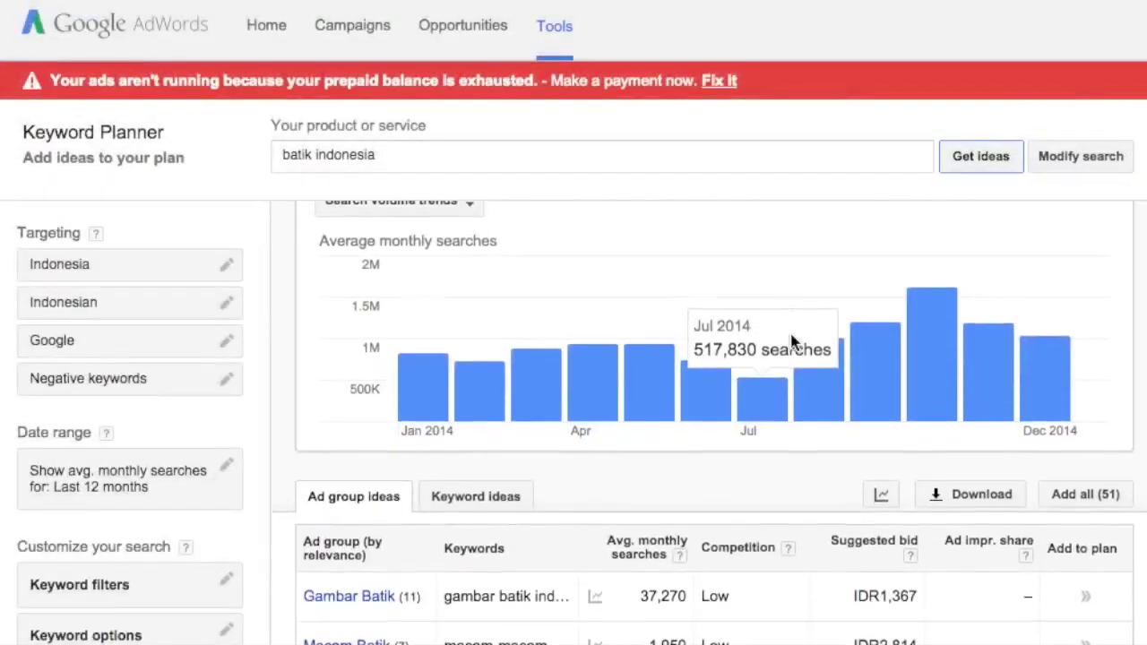
{"action": "scroll", "coordinate": [789, 330], "scroll_direction": "up", "scroll_amount": 2}
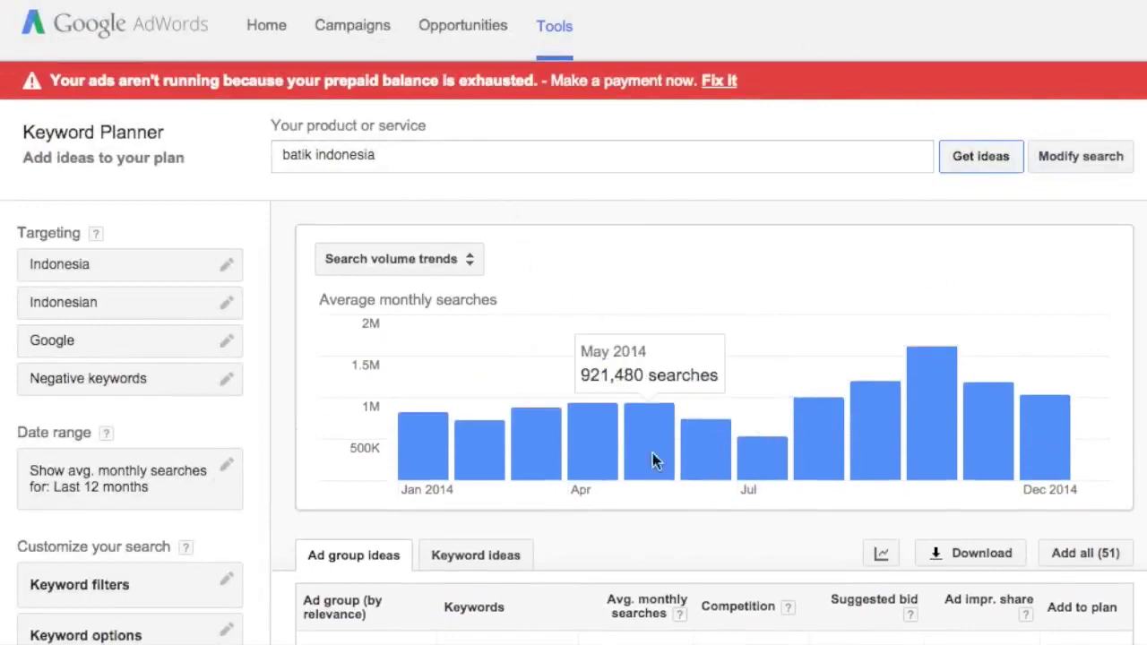
{"action": "scroll", "coordinate": [685, 364], "scroll_direction": "down", "scroll_amount": 2}
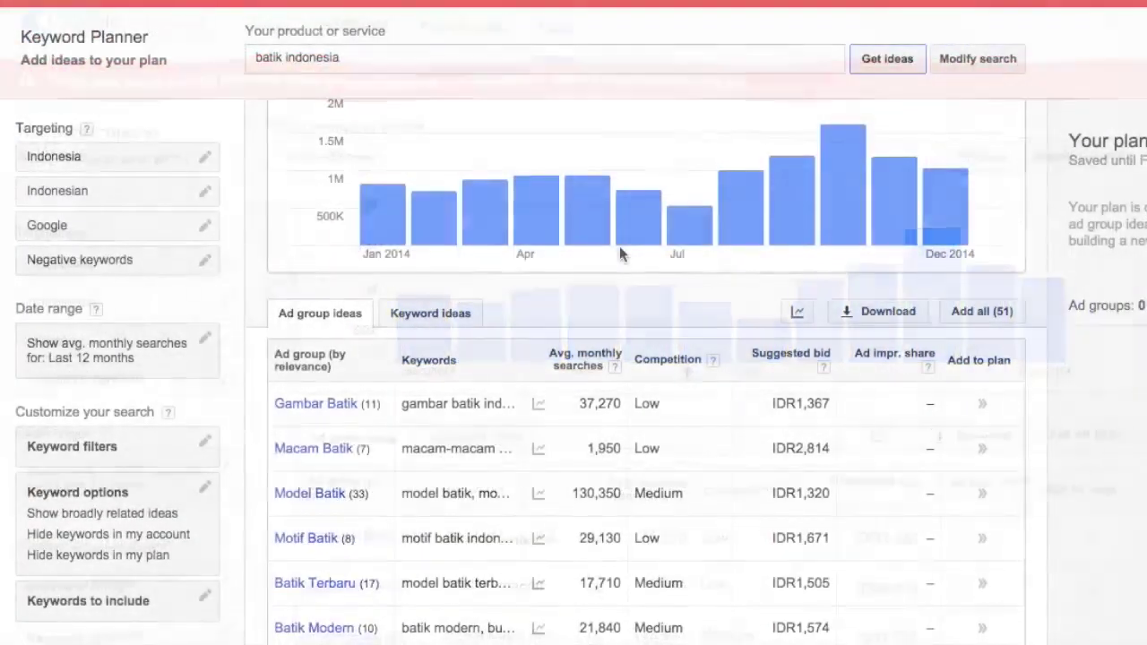
{"action": "scroll", "coordinate": [619, 245], "scroll_direction": "down", "scroll_amount": 2}
{"action": "scroll", "coordinate": [619, 245], "scroll_direction": "up", "scroll_amount": 4}
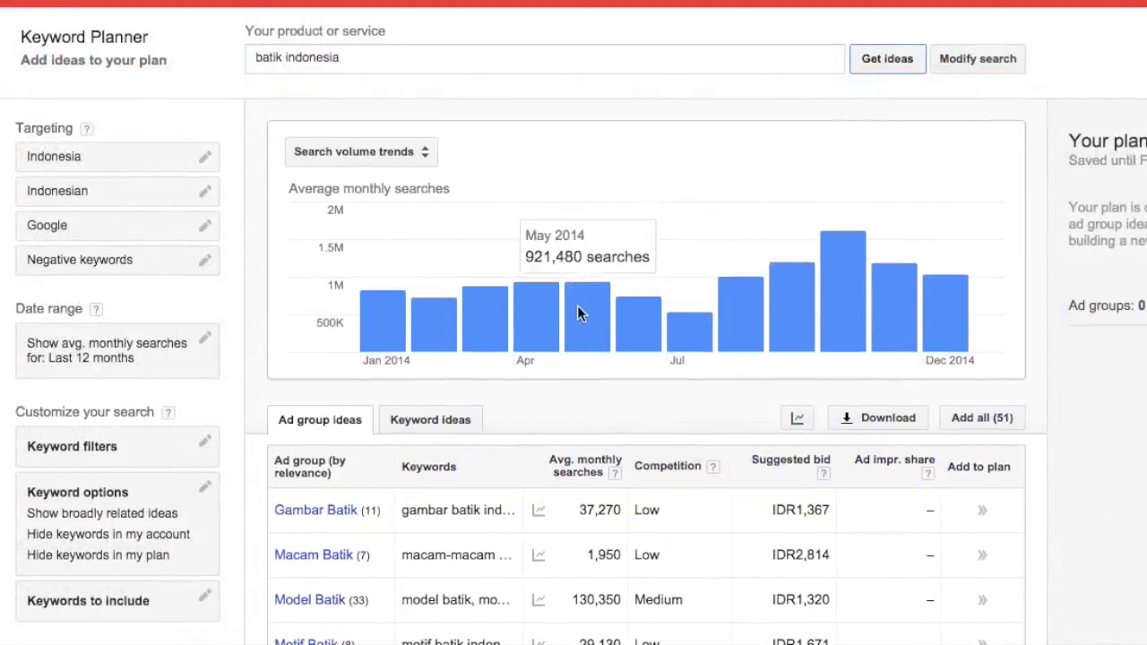
Switch the results to the keyword ideas and look through the suggestions related to batik indonesia.
{"action": "left_click", "coordinate": [447, 421]}
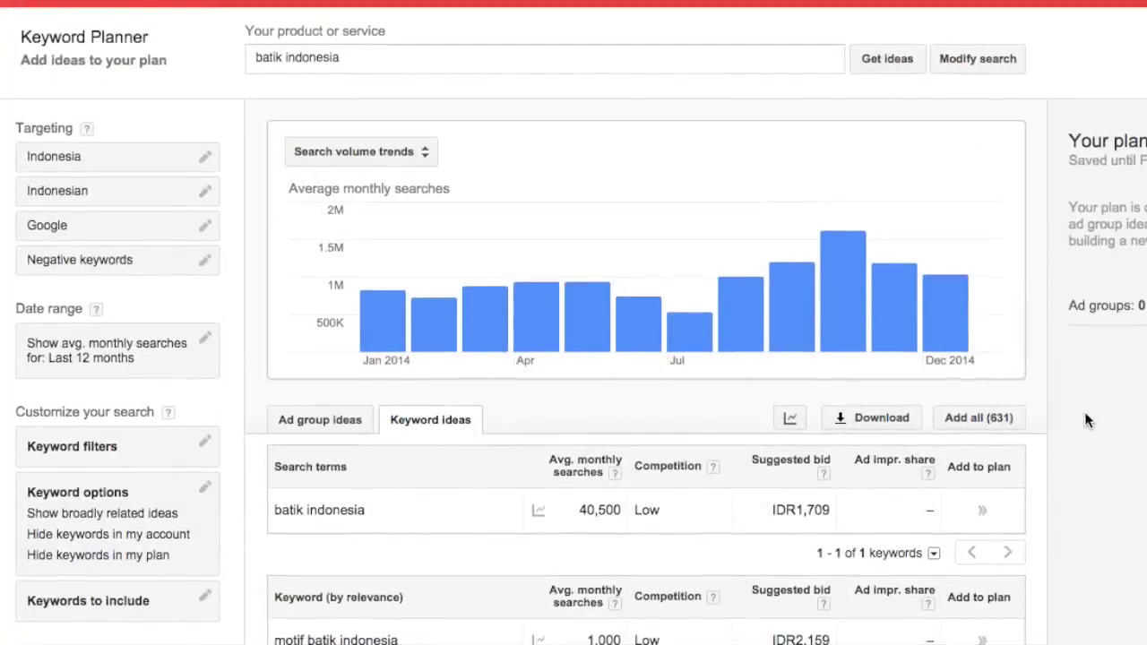
{"action": "scroll", "coordinate": [805, 562], "scroll_direction": "down", "scroll_amount": 5}
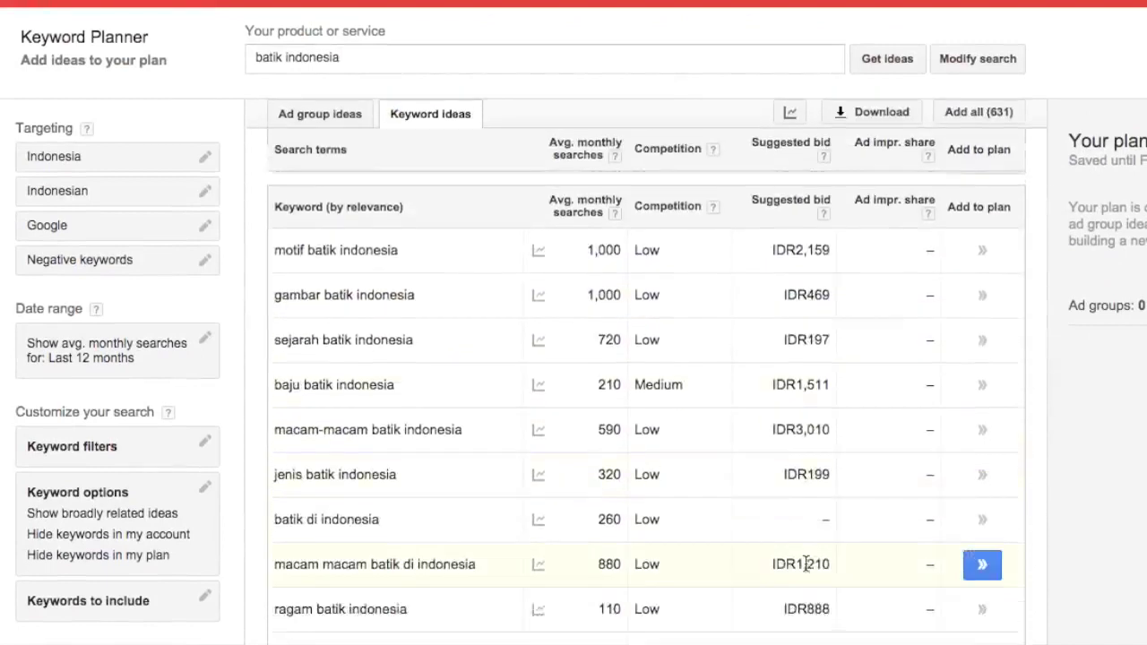
{"action": "scroll", "coordinate": [805, 569], "scroll_direction": "up", "scroll_amount": 1}
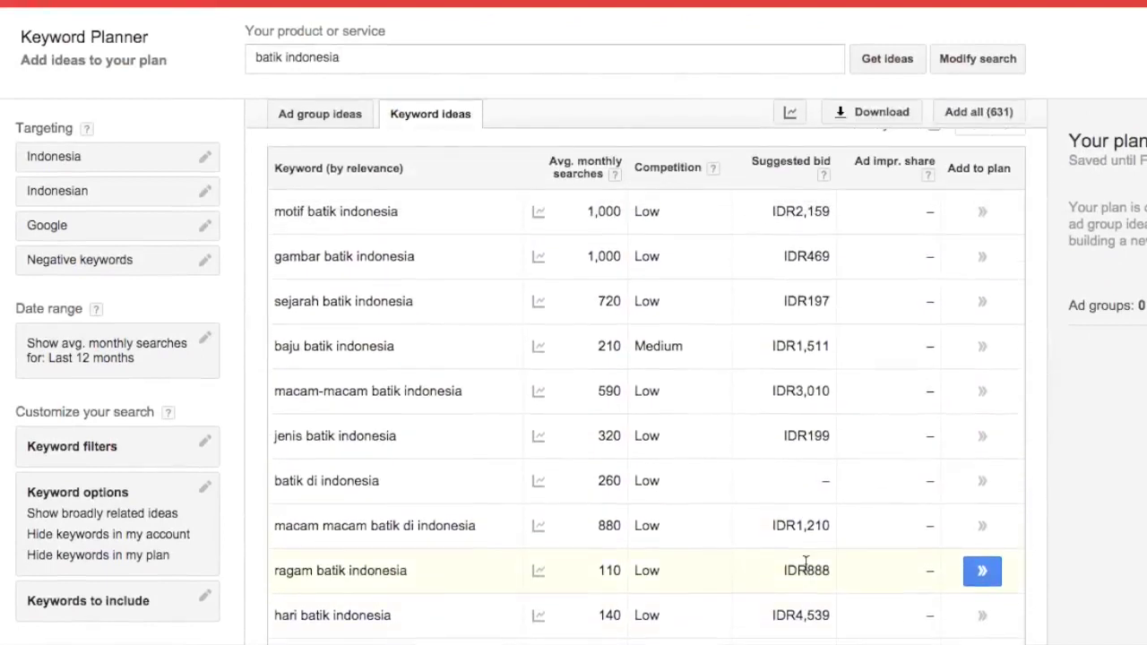
{"action": "scroll", "coordinate": [804, 562], "scroll_direction": "up", "scroll_amount": 2}
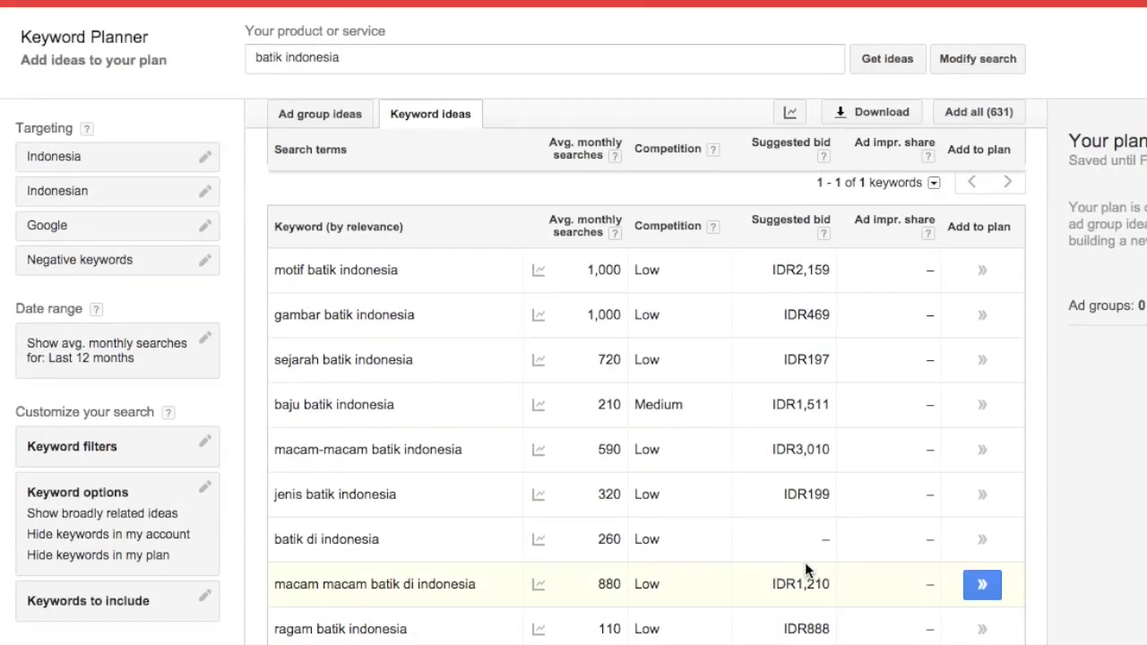
{"action": "scroll", "coordinate": [804, 562], "scroll_direction": "down", "scroll_amount": 1}
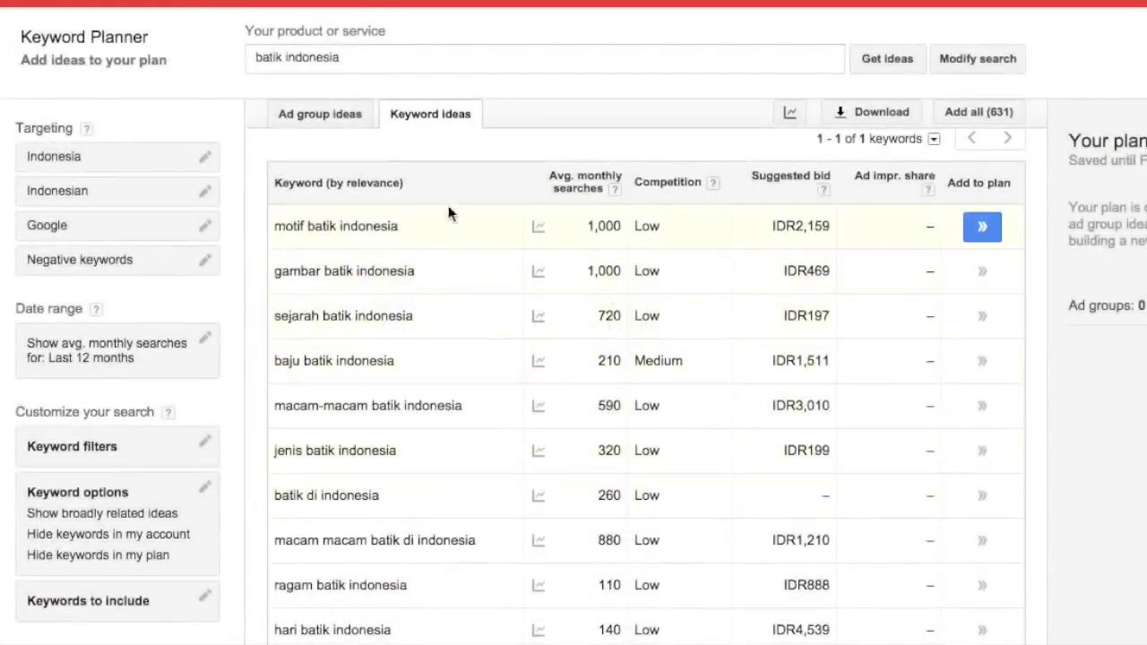
{"action": "scroll", "coordinate": [543, 321], "scroll_direction": "up", "scroll_amount": 2}
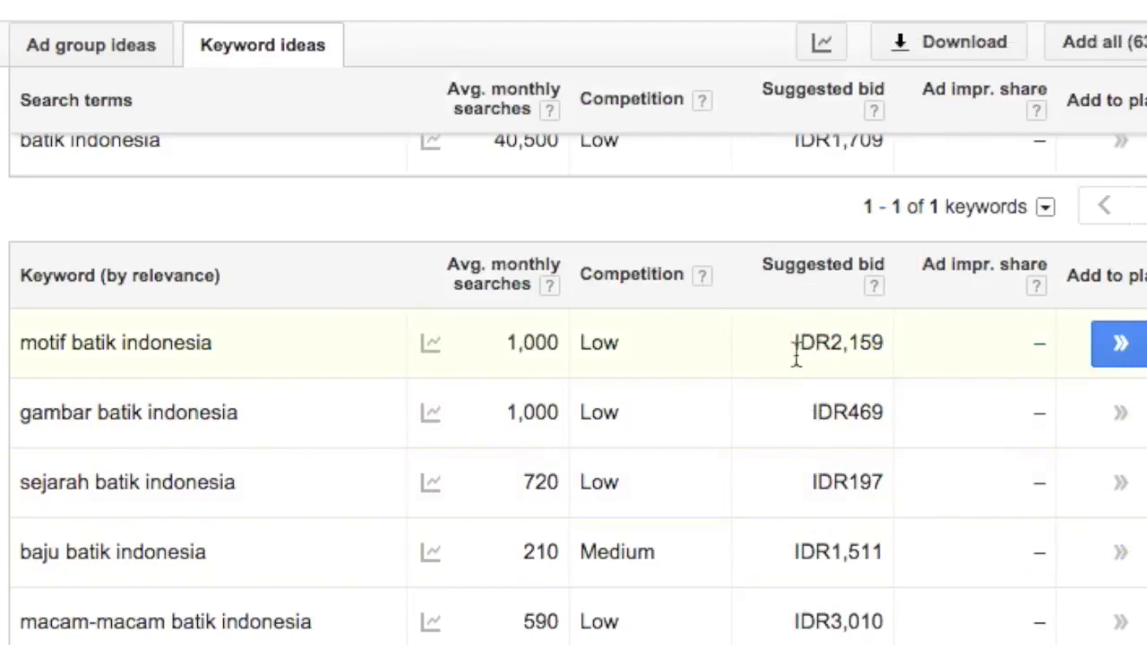
Compare the average monthly searches, competition and suggested bids of the search term and its related keyword suggestions.
{"action": "mouse_move", "coordinate": [430, 342]}
{"action": "scroll", "coordinate": [340, 215], "scroll_direction": "down", "scroll_amount": 2}
{"action": "scroll", "coordinate": [341, 223], "scroll_direction": "up", "scroll_amount": 2}
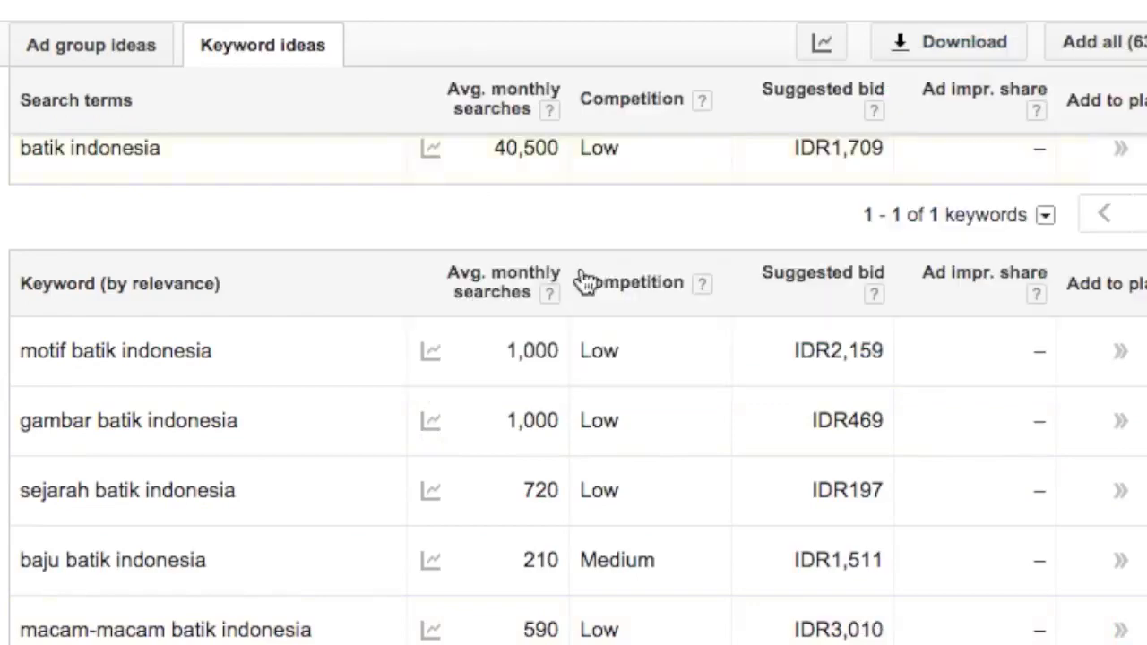
{"action": "scroll", "coordinate": [363, 473], "scroll_direction": "up", "scroll_amount": 1}
{"action": "scroll", "coordinate": [363, 473], "scroll_direction": "up", "scroll_amount": 3}
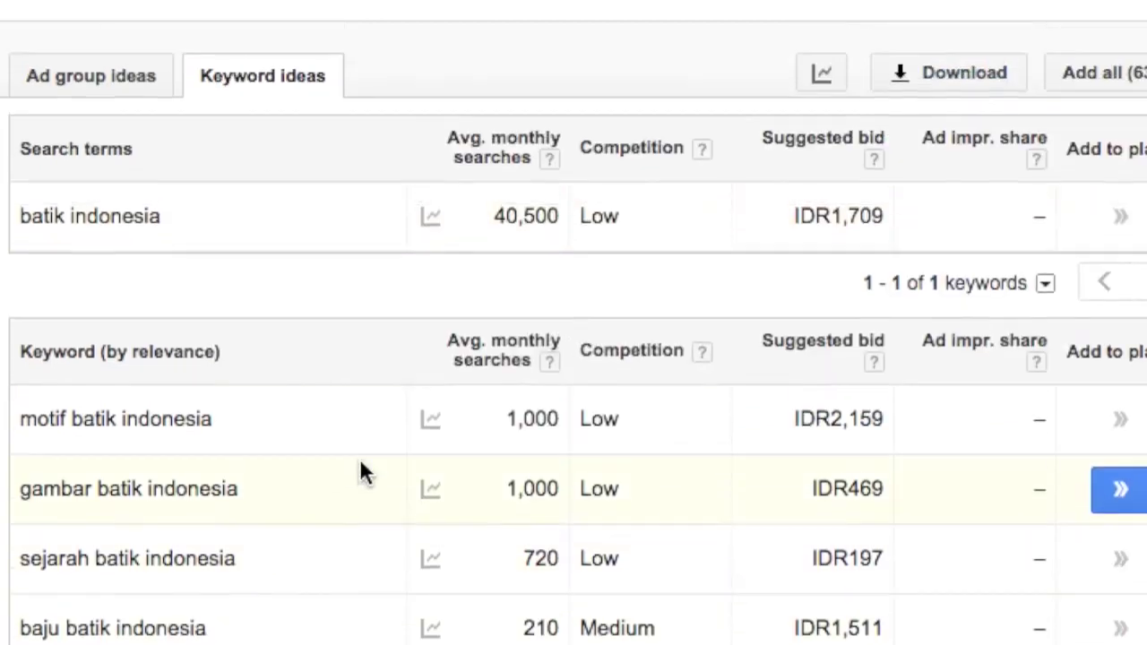
{"action": "scroll", "coordinate": [363, 473], "scroll_direction": "down", "scroll_amount": 5}
{"action": "scroll", "coordinate": [363, 473], "scroll_direction": "up", "scroll_amount": 3}
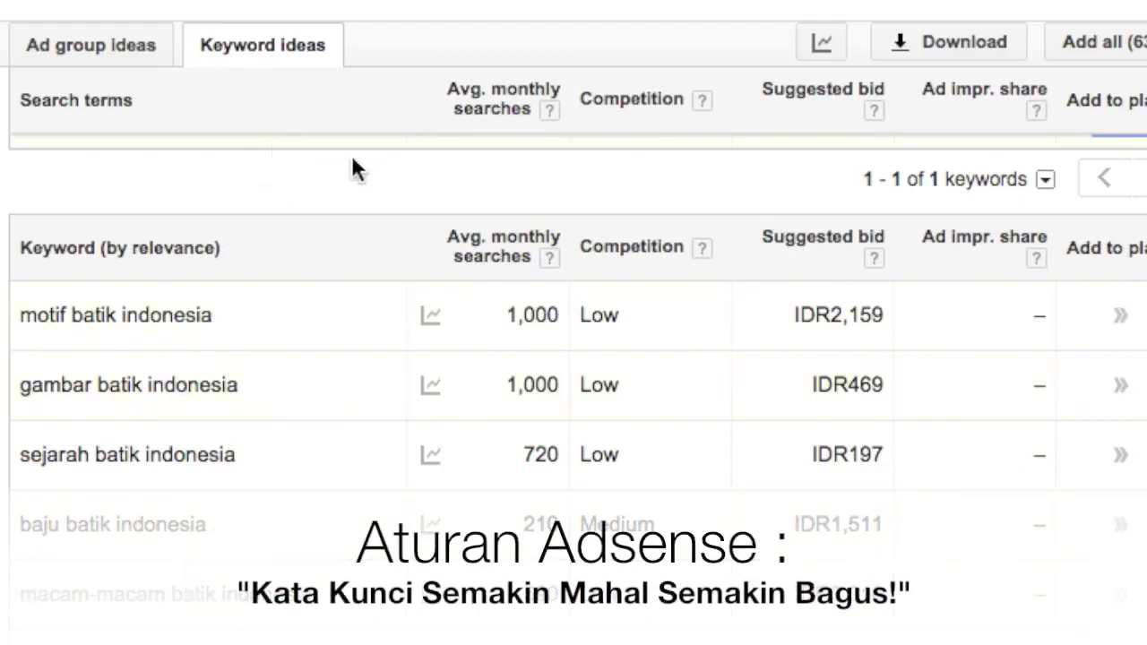
{"action": "scroll", "coordinate": [325, 229], "scroll_direction": "up", "scroll_amount": 3}
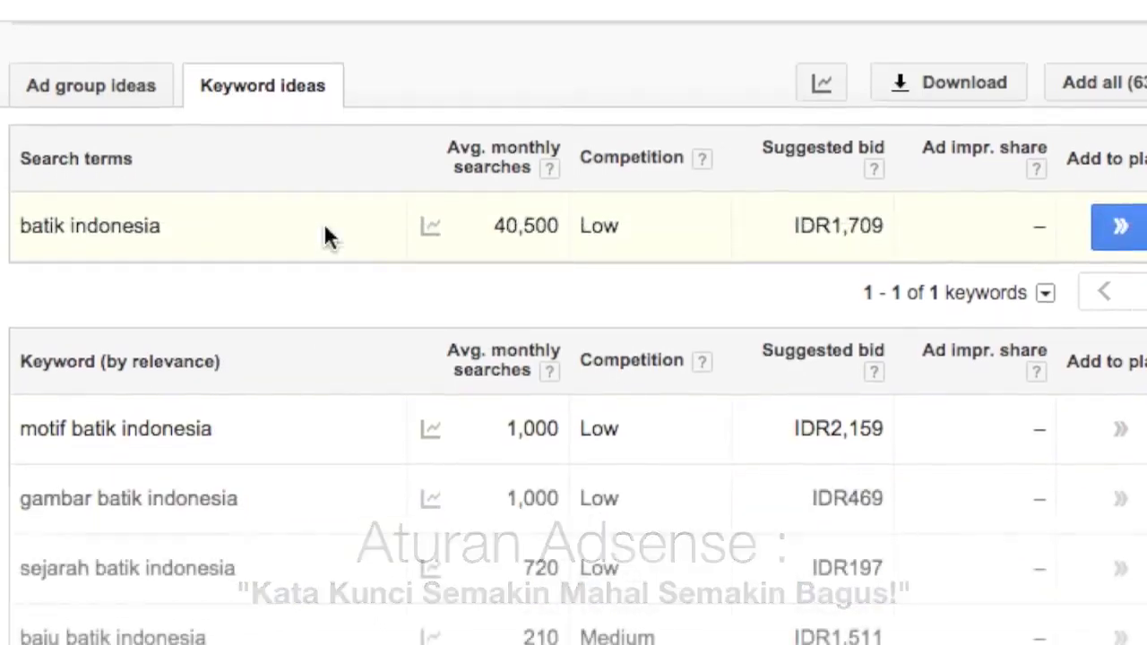
{"action": "scroll", "coordinate": [323, 223], "scroll_direction": "down", "scroll_amount": 1}
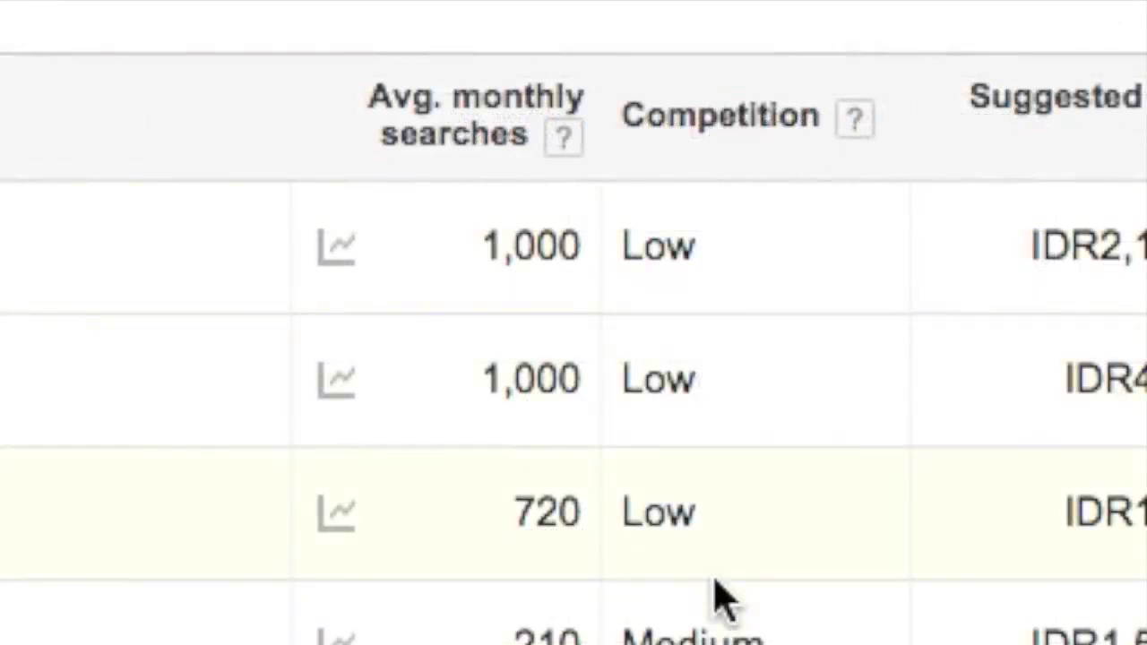
{"action": "scroll", "coordinate": [717, 595], "scroll_direction": "down", "scroll_amount": 2}
{"action": "scroll", "coordinate": [715, 574], "scroll_direction": "up", "scroll_amount": 2}
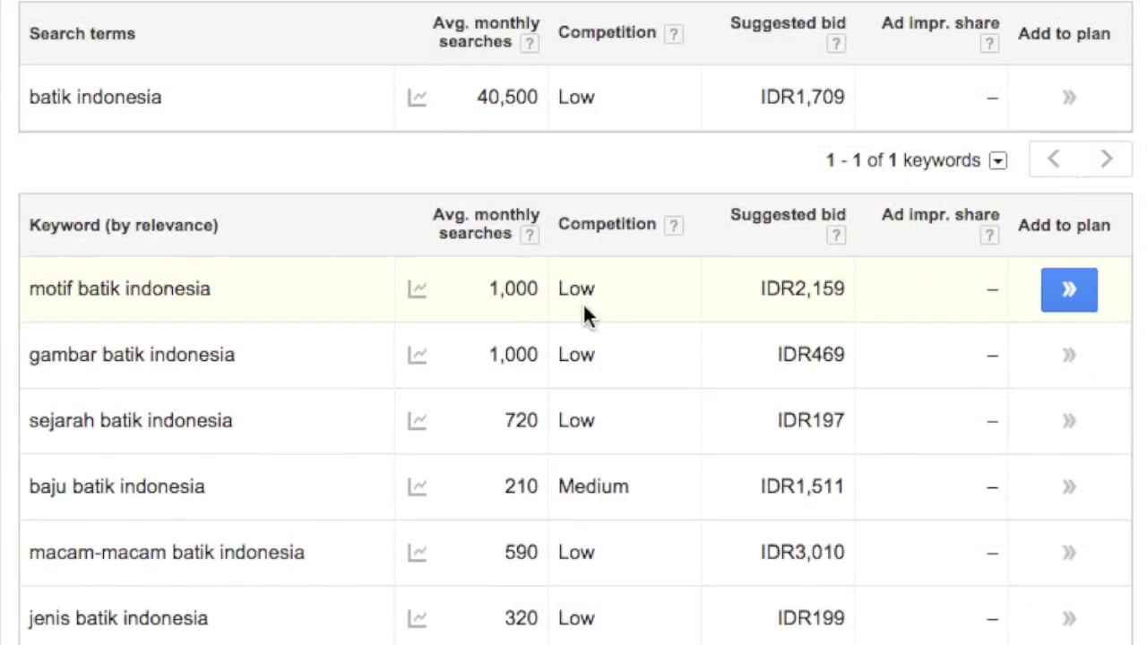
{"action": "scroll", "coordinate": [579, 349], "scroll_direction": "down", "scroll_amount": 1}
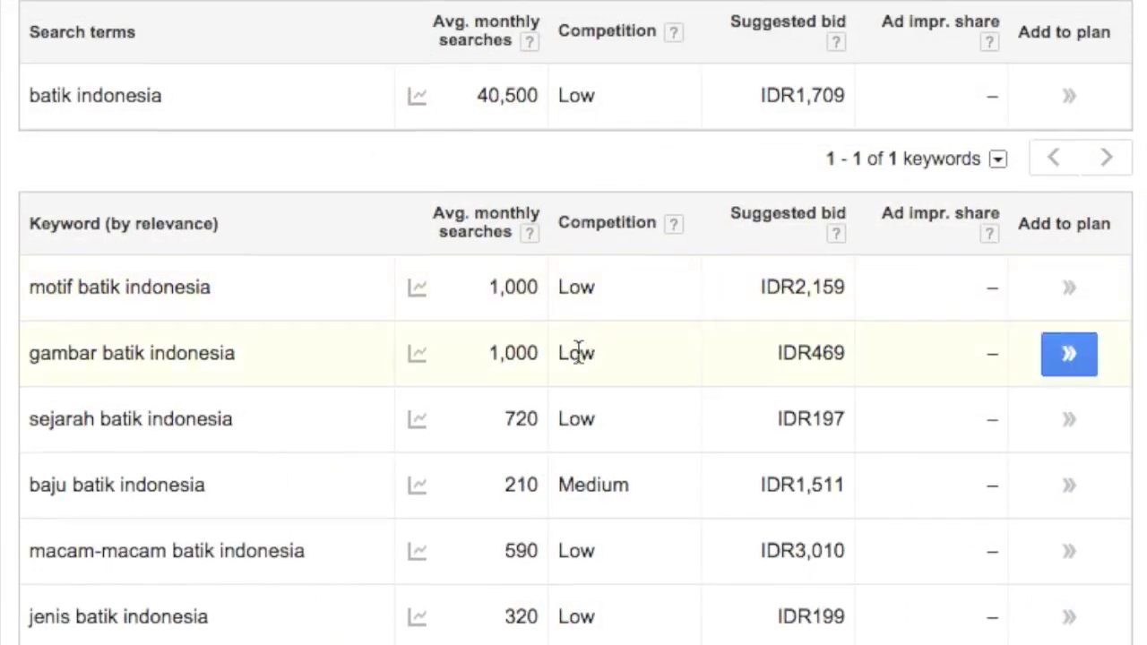
Examine the batik indonesia keyword ideas further, weighing each suggestion's monthly searches and competition against the main search term.
{"action": "scroll", "coordinate": [578, 354], "scroll_direction": "down", "scroll_amount": 2}
{"action": "scroll", "coordinate": [578, 354], "scroll_direction": "up", "scroll_amount": 3}
{"action": "scroll", "coordinate": [578, 354], "scroll_direction": "down", "scroll_amount": 6}
{"action": "scroll", "coordinate": [578, 354], "scroll_direction": "up", "scroll_amount": 3}
{"action": "scroll", "coordinate": [577, 354], "scroll_direction": "up", "scroll_amount": 2}
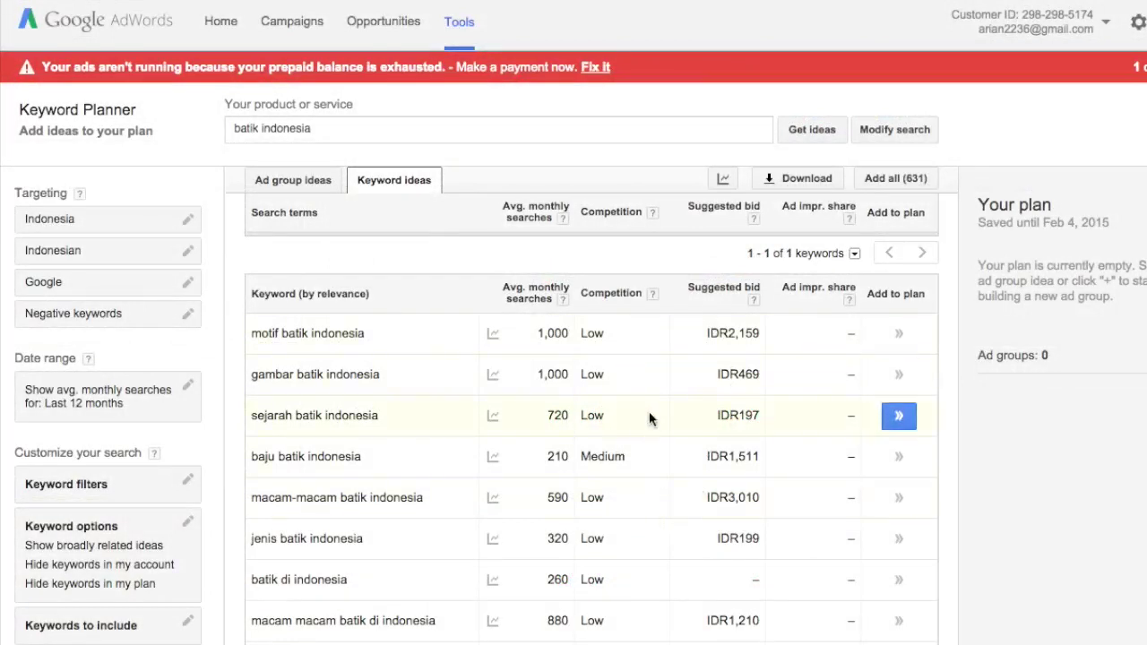
{"action": "scroll", "coordinate": [649, 414], "scroll_direction": "down", "scroll_amount": 2}
{"action": "scroll", "coordinate": [649, 414], "scroll_direction": "up", "scroll_amount": 2}
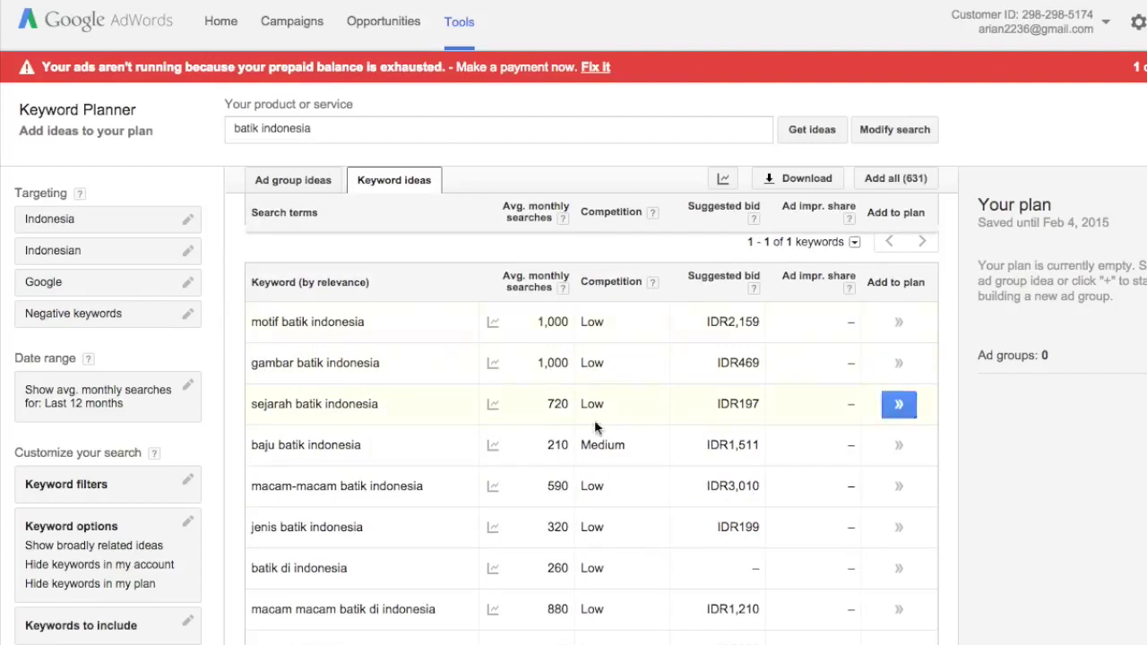
{"action": "mouse_move", "coordinate": [493, 444]}
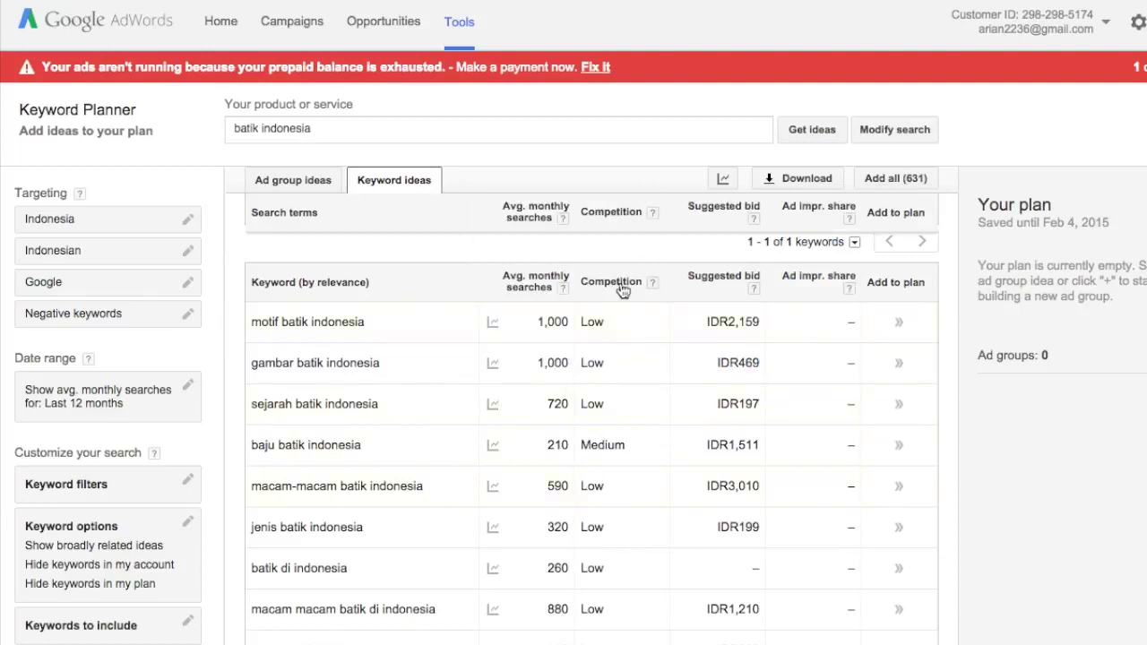
{"action": "scroll", "coordinate": [517, 258], "scroll_direction": "up", "scroll_amount": 3}
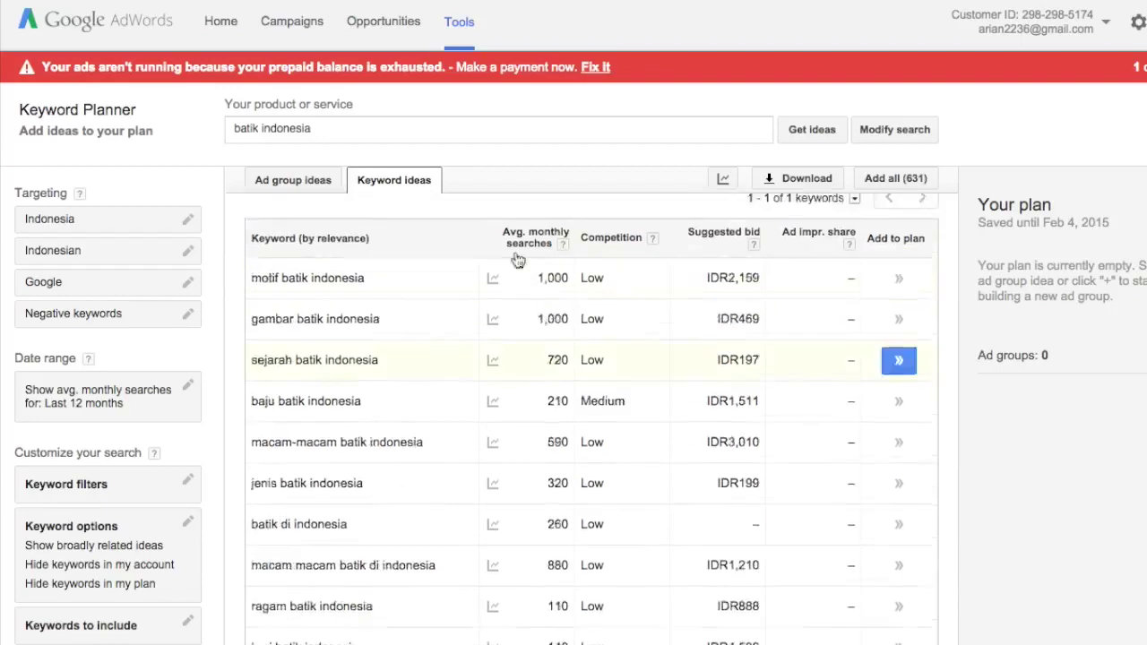
{"action": "scroll", "coordinate": [518, 257], "scroll_direction": "down", "scroll_amount": 4}
{"action": "scroll", "coordinate": [516, 258], "scroll_direction": "up", "scroll_amount": 3}
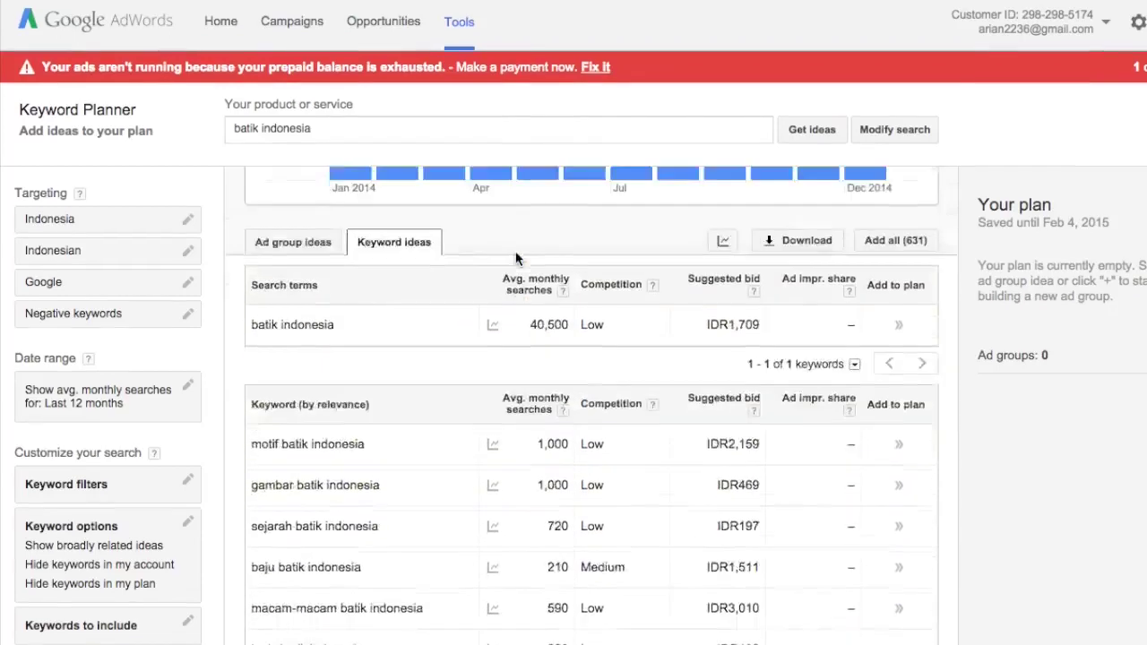
{"action": "scroll", "coordinate": [516, 258], "scroll_direction": "down", "scroll_amount": 3}
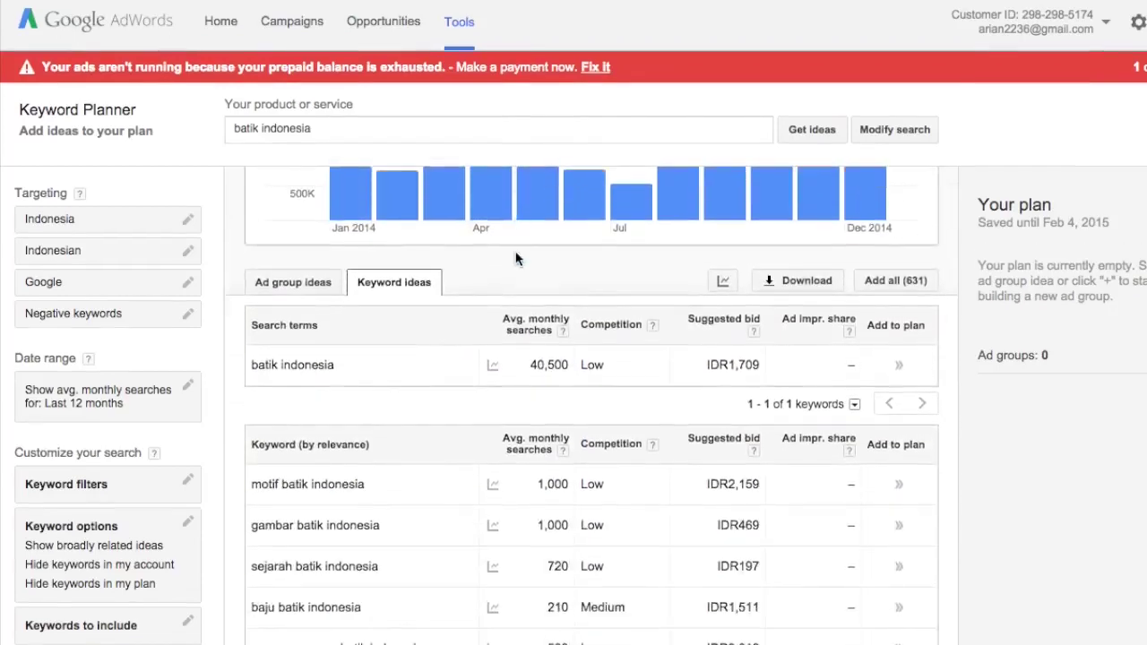
{"action": "scroll", "coordinate": [516, 259], "scroll_direction": "down", "scroll_amount": 1}
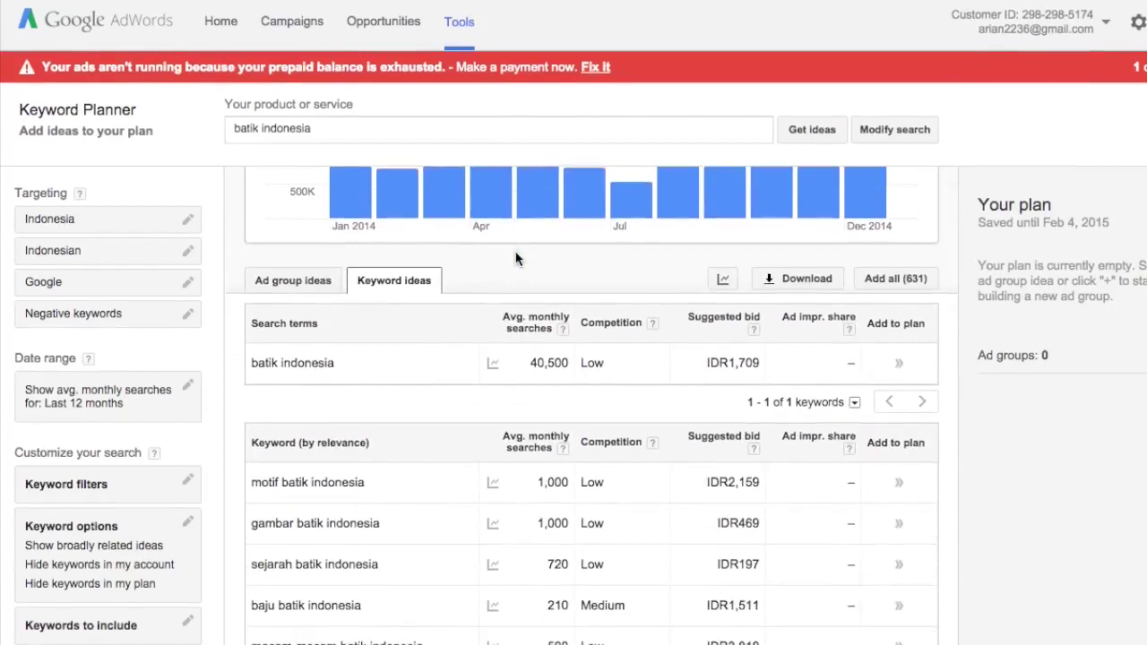
Replace the product or service in the search with "sepatu murah" and get its keyword ideas.
{"action": "left_click", "coordinate": [311, 128]}
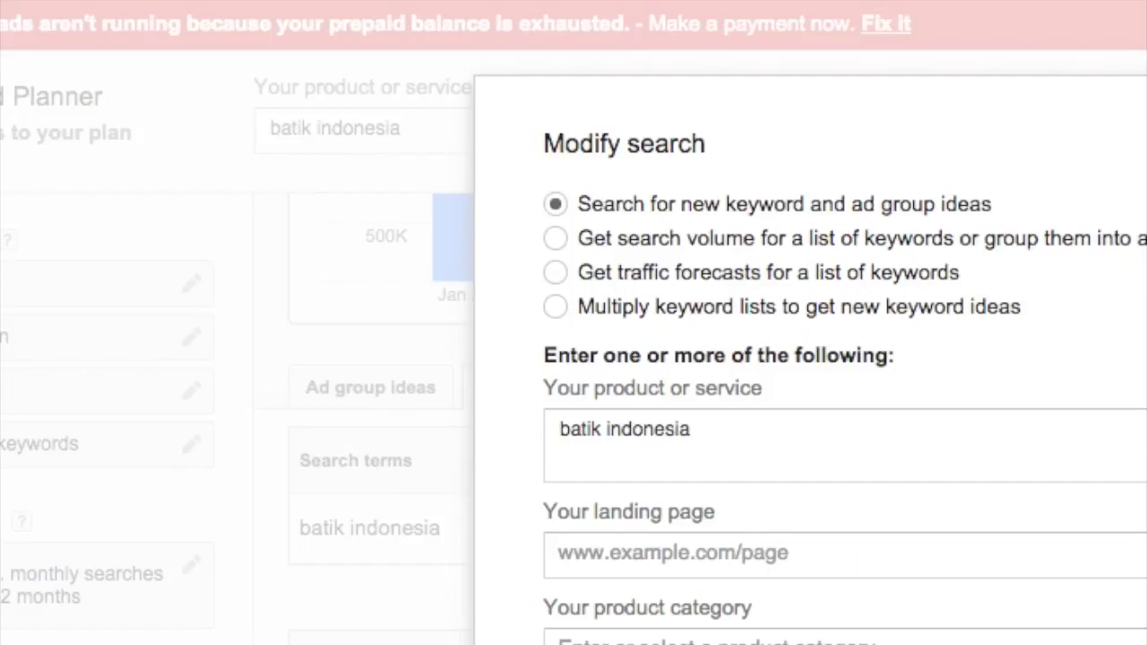
{"action": "left_click", "coordinate": [753, 456]}
{"action": "left_click_drag", "start_coordinate": [353, 302], "coordinate": [188, 302]}
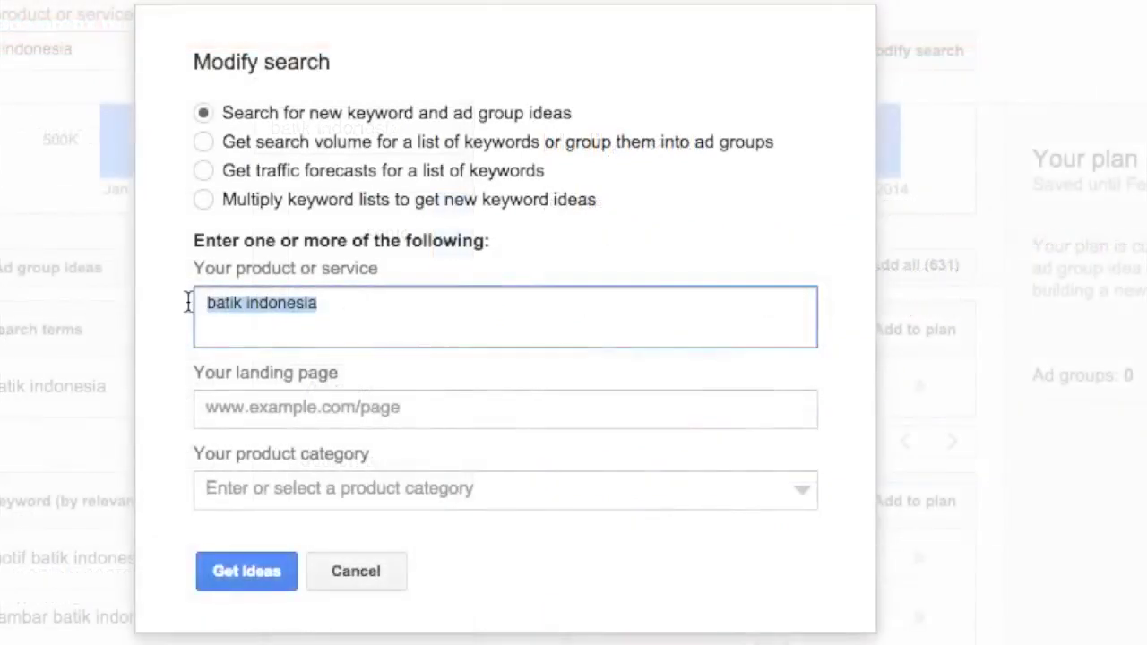
{"action": "type", "text": "sepatu"}
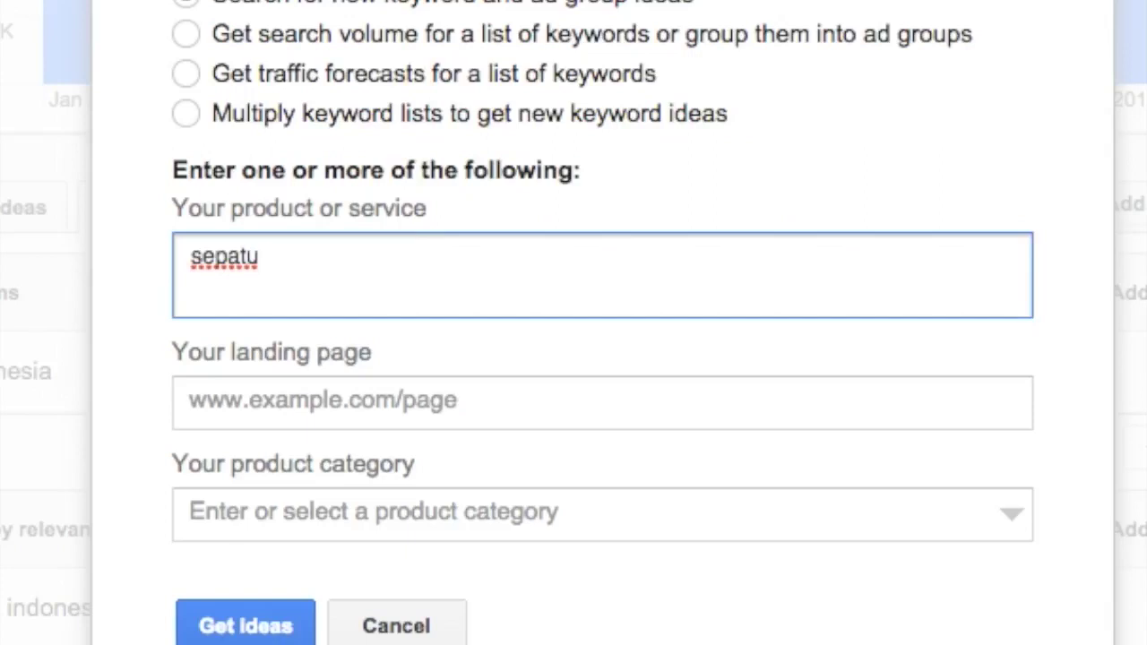
{"action": "type", "text": "murah"}
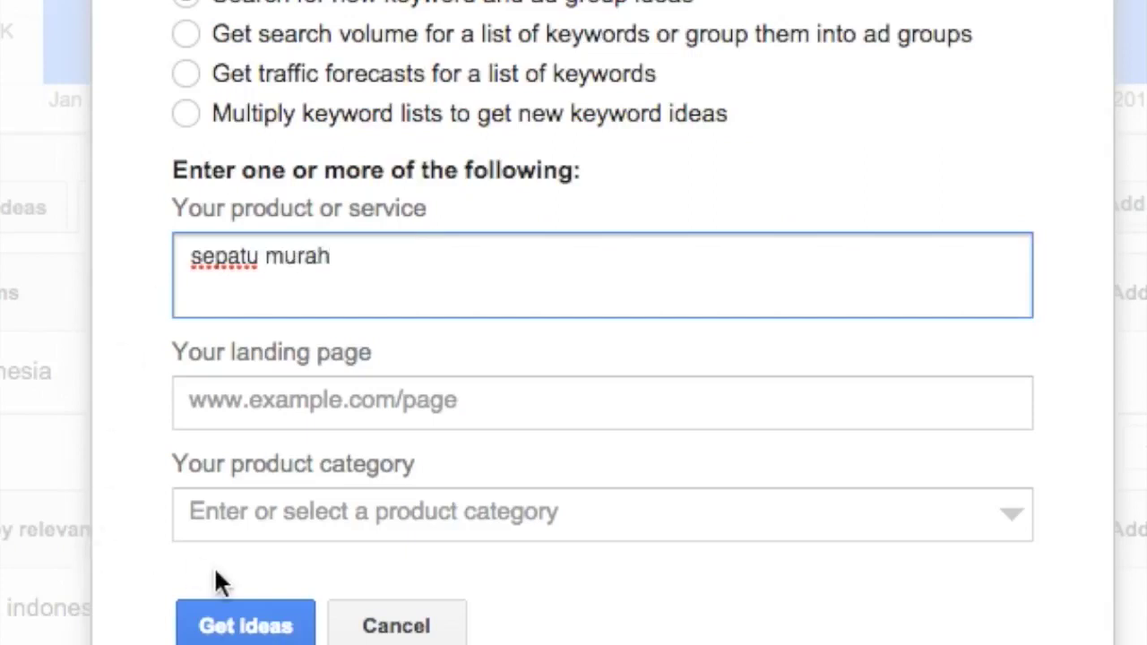
{"action": "left_click", "coordinate": [228, 618]}
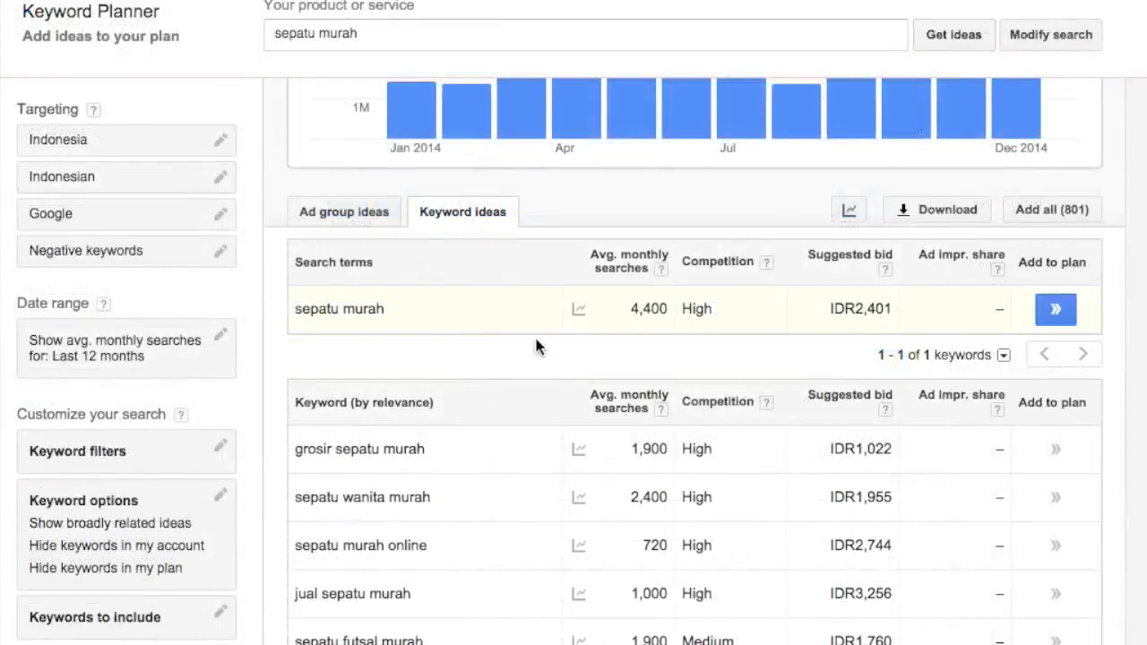
Review the keyword suggestions for sepatu murah and sort them by competition, lowest first.
{"action": "scroll", "coordinate": [460, 479], "scroll_direction": "down", "scroll_amount": 2}
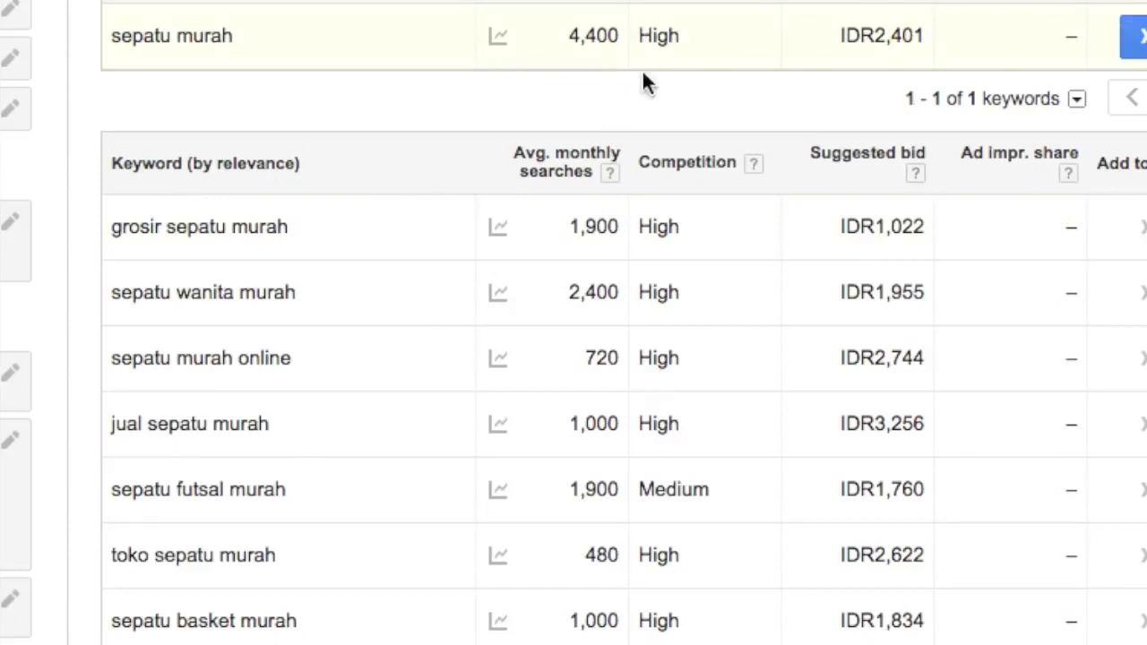
{"action": "scroll", "coordinate": [626, 101], "scroll_direction": "down", "scroll_amount": 3}
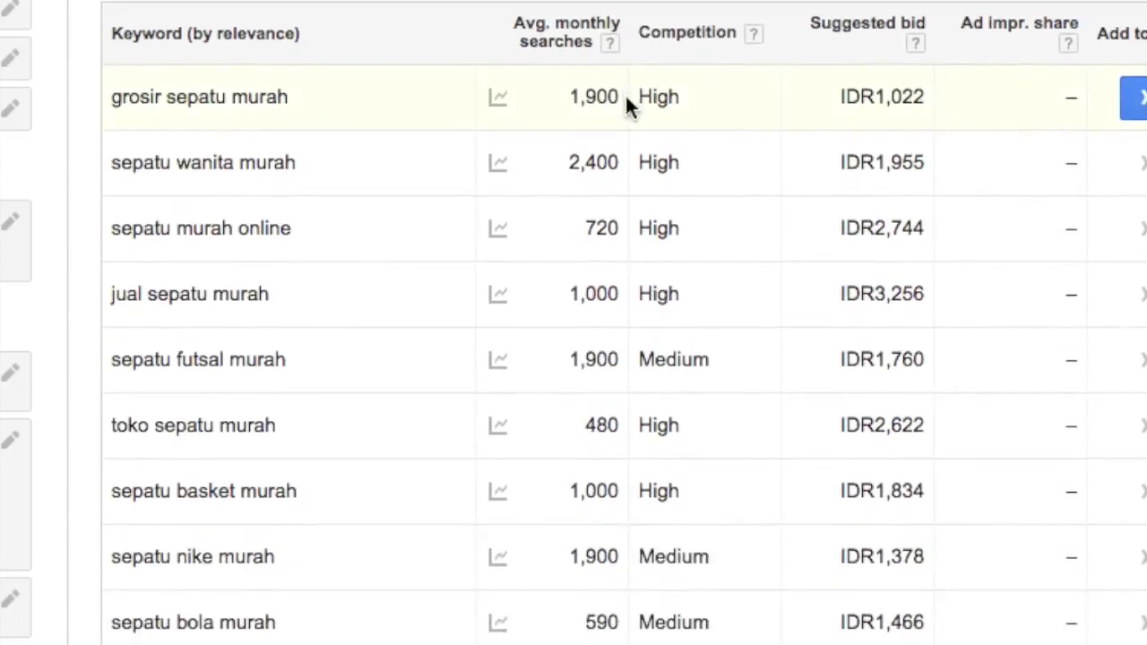
{"action": "scroll", "coordinate": [627, 107], "scroll_direction": "up", "scroll_amount": 2}
{"action": "scroll", "coordinate": [628, 108], "scroll_direction": "up", "scroll_amount": 1}
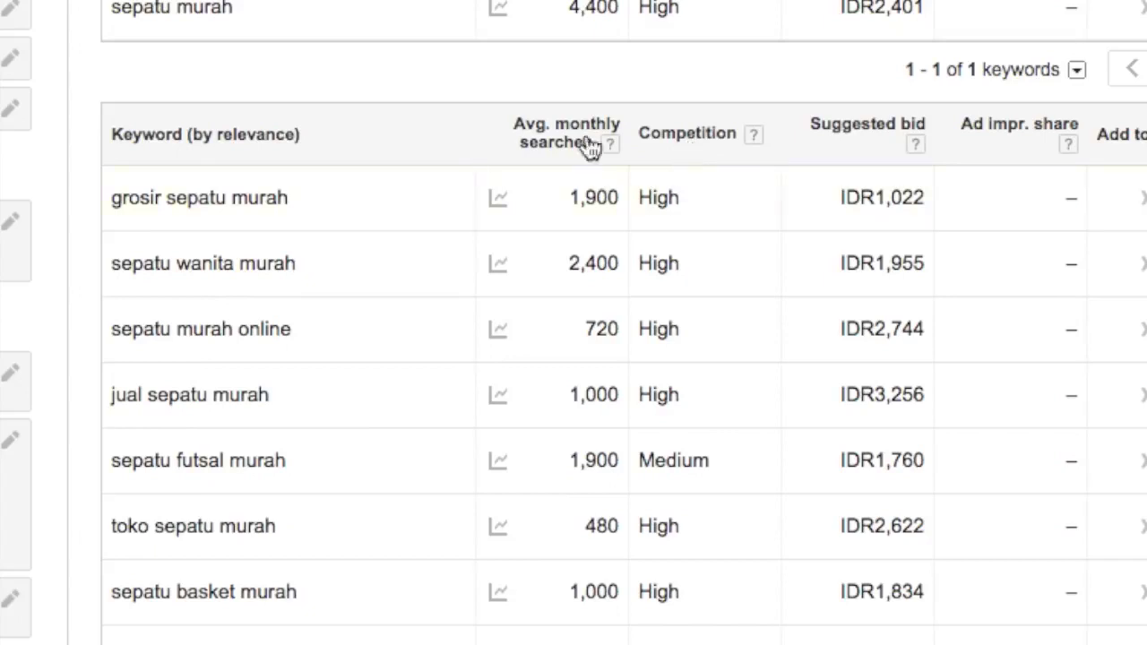
{"action": "scroll", "coordinate": [684, 167], "scroll_direction": "down", "scroll_amount": 2}
{"action": "scroll", "coordinate": [683, 164], "scroll_direction": "up", "scroll_amount": 1}
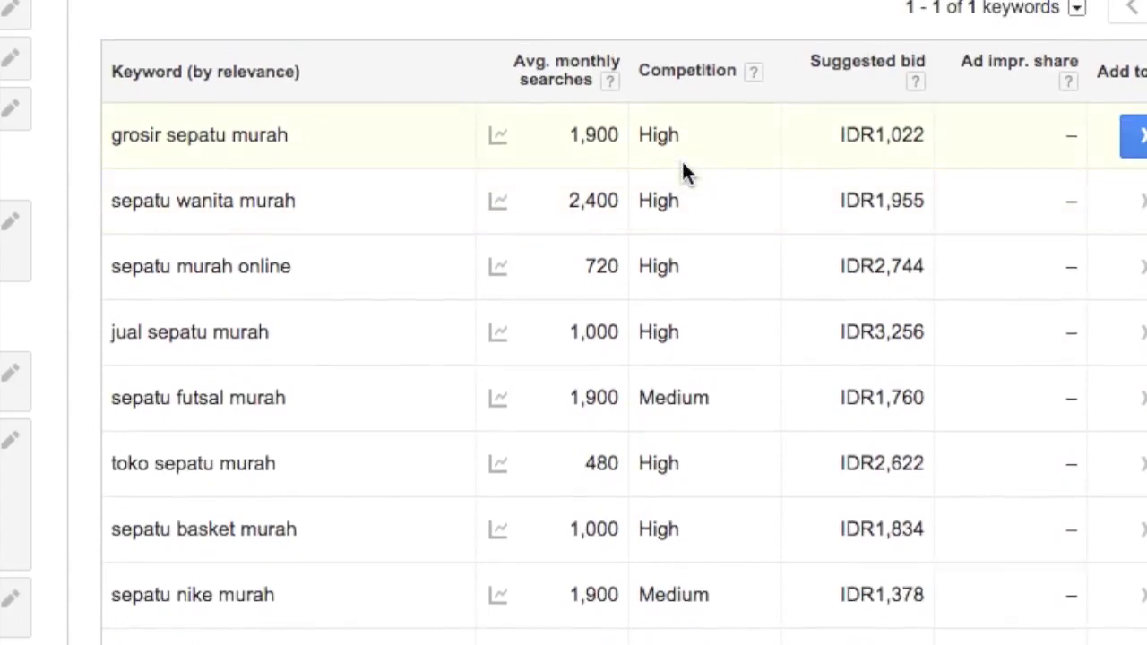
{"action": "left_click", "coordinate": [686, 76]}
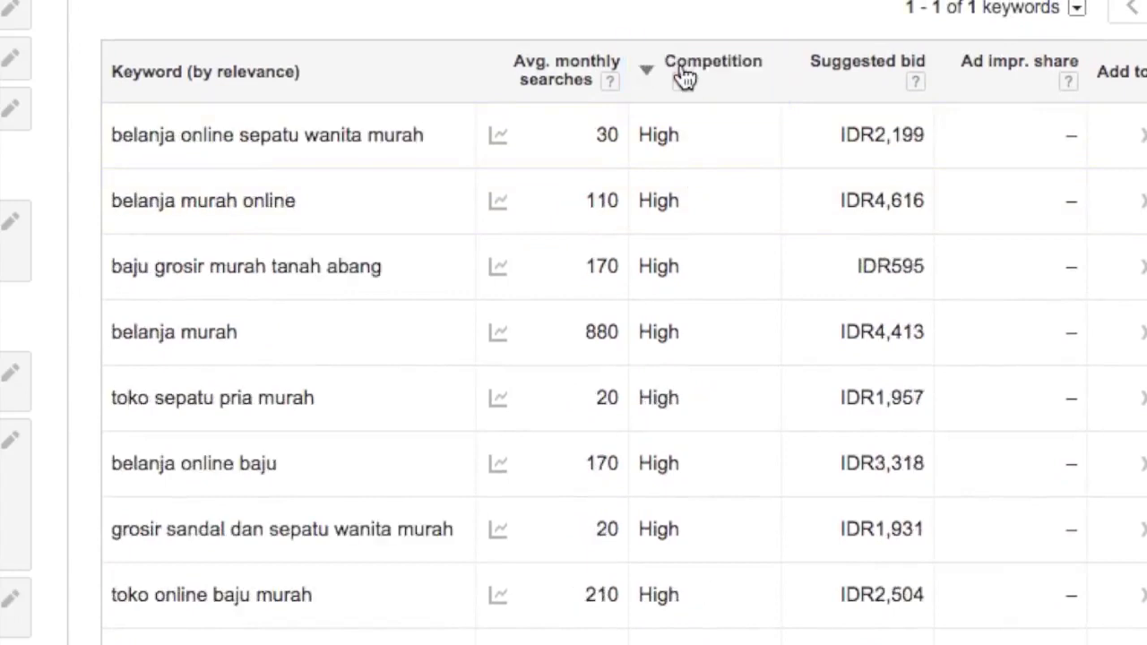
{"action": "left_click", "coordinate": [685, 77]}
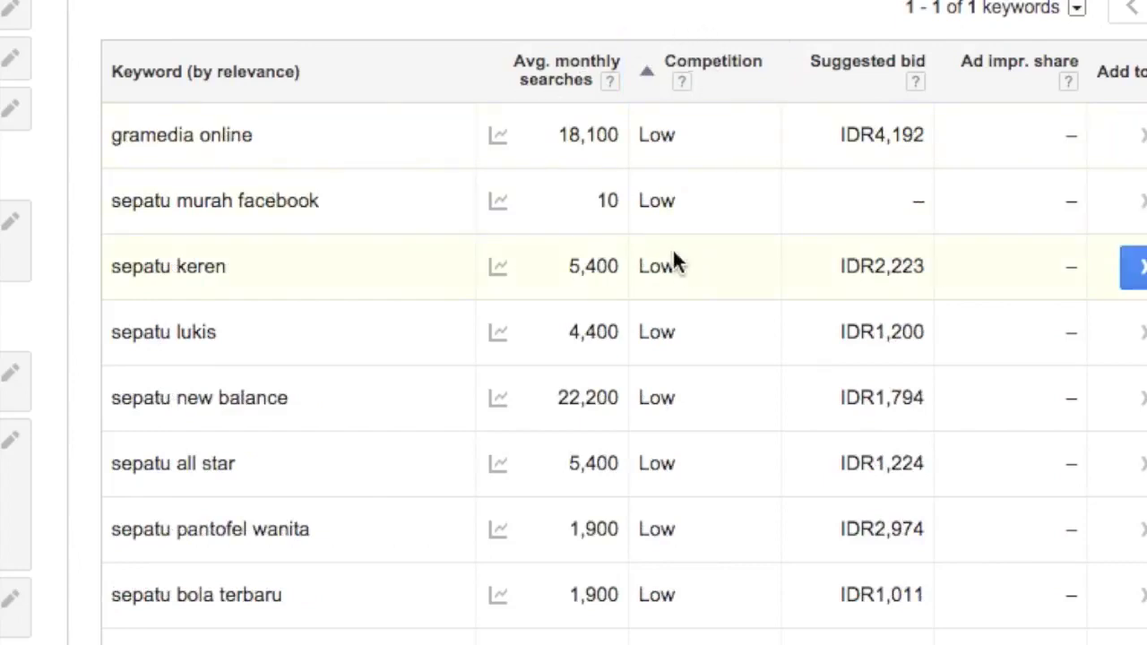
Look through the low-competition keyword suggestions, checking their relevance to sepatu murah, monthly searches and suggested bids.
{"action": "scroll", "coordinate": [673, 251], "scroll_direction": "down", "scroll_amount": 3}
{"action": "scroll", "coordinate": [673, 251], "scroll_direction": "up", "scroll_amount": 4}
{"action": "scroll", "coordinate": [673, 246], "scroll_direction": "down", "scroll_amount": 5}
{"action": "scroll", "coordinate": [674, 251], "scroll_direction": "up", "scroll_amount": 8}
{"action": "scroll", "coordinate": [674, 251], "scroll_direction": "down", "scroll_amount": 13}
{"action": "scroll", "coordinate": [674, 251], "scroll_direction": "up", "scroll_amount": 10}
{"action": "scroll", "coordinate": [674, 243], "scroll_direction": "up", "scroll_amount": 1}
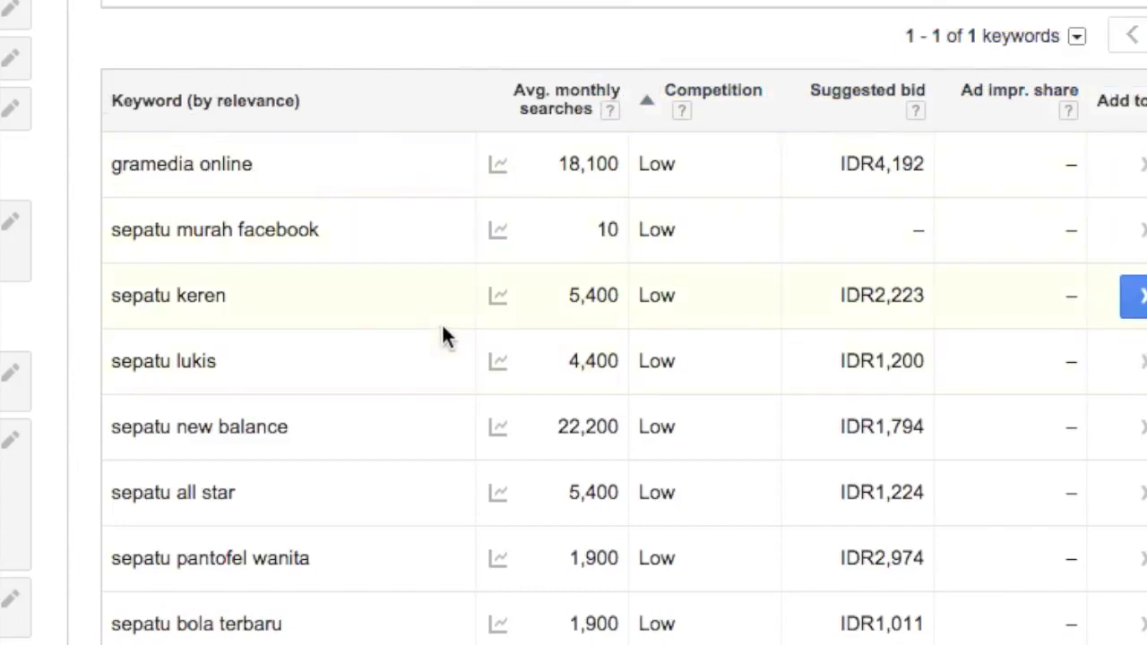
Limit the keyword options to only show ideas closely related to the search terms.
{"action": "scroll", "coordinate": [440, 333], "scroll_direction": "down", "scroll_amount": 2}
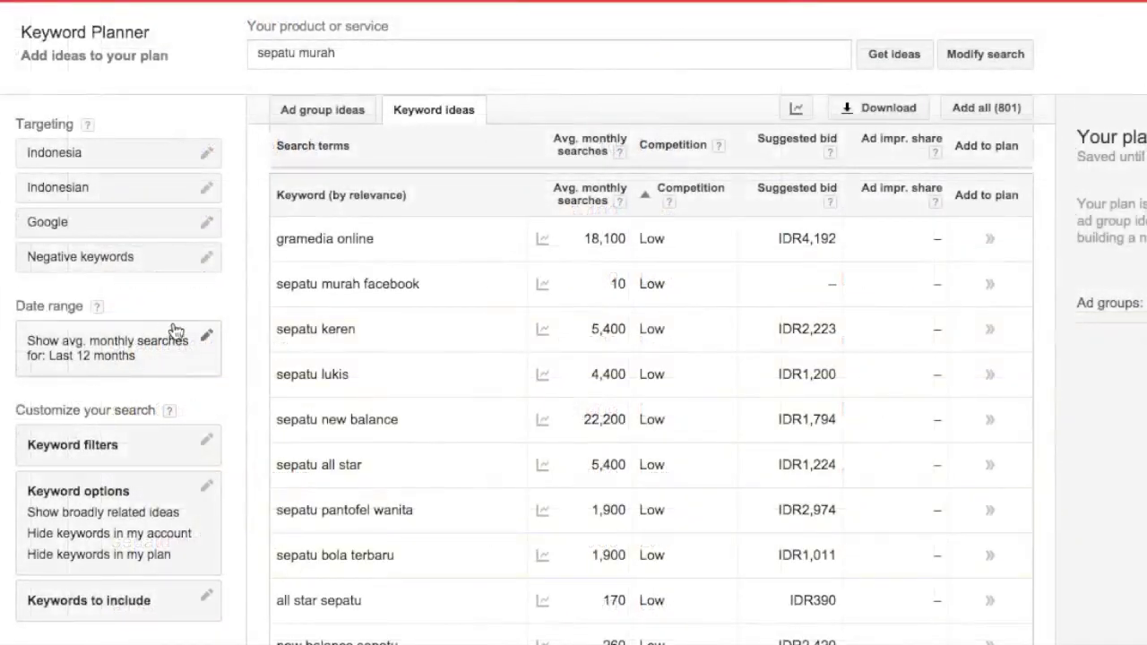
{"action": "left_click", "coordinate": [172, 508]}
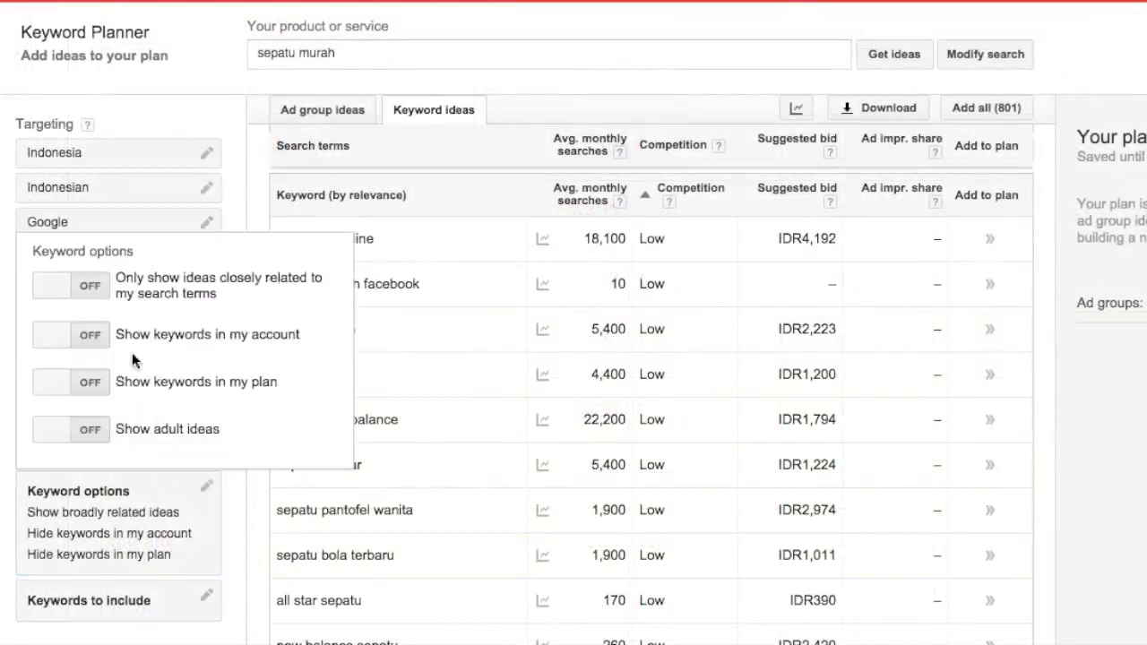
{"action": "left_click", "coordinate": [79, 285]}
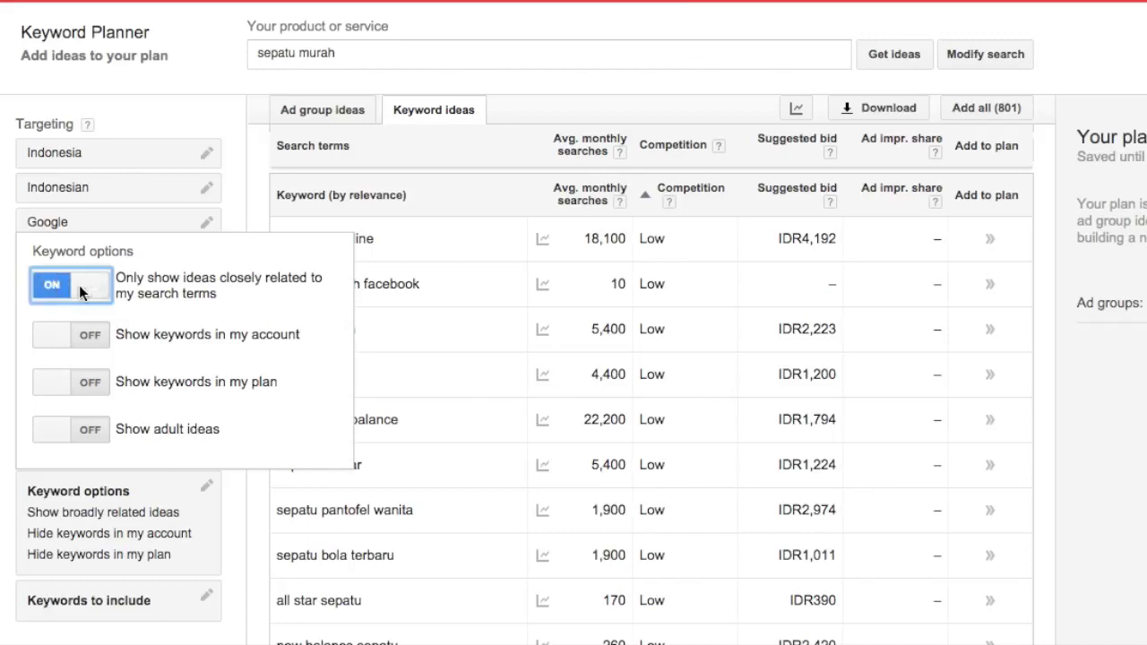
{"action": "left_click", "coordinate": [253, 188]}
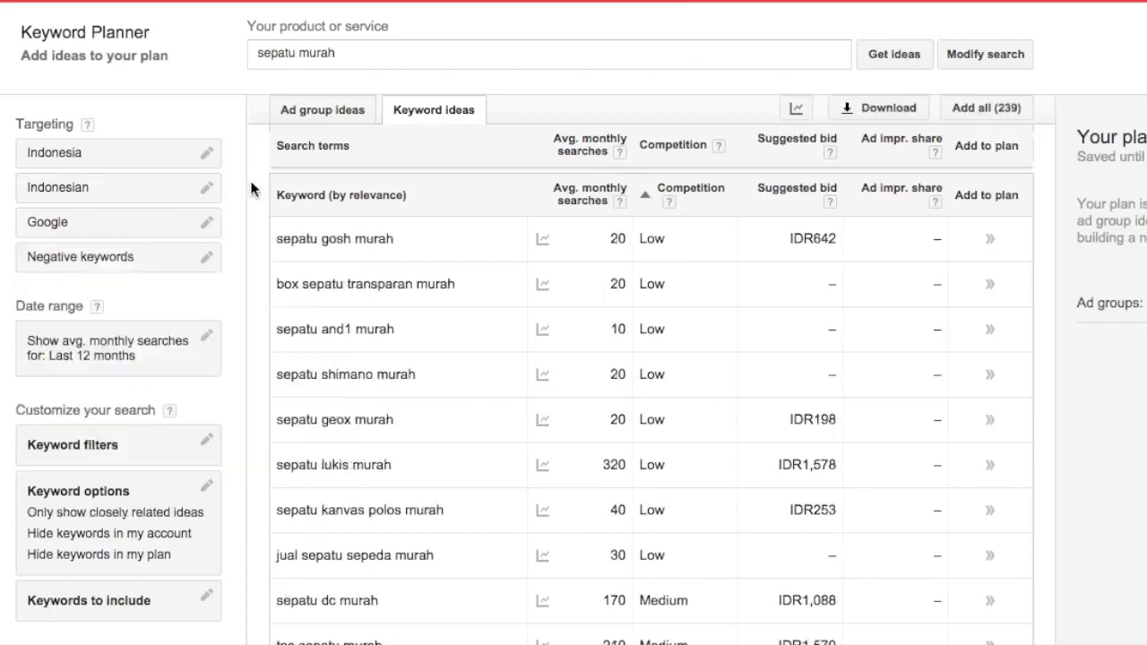
Look through the closely related sepatu murah keywords, from low to medium competition, and compare them with the search term.
{"action": "scroll", "coordinate": [440, 463], "scroll_direction": "down", "scroll_amount": 3}
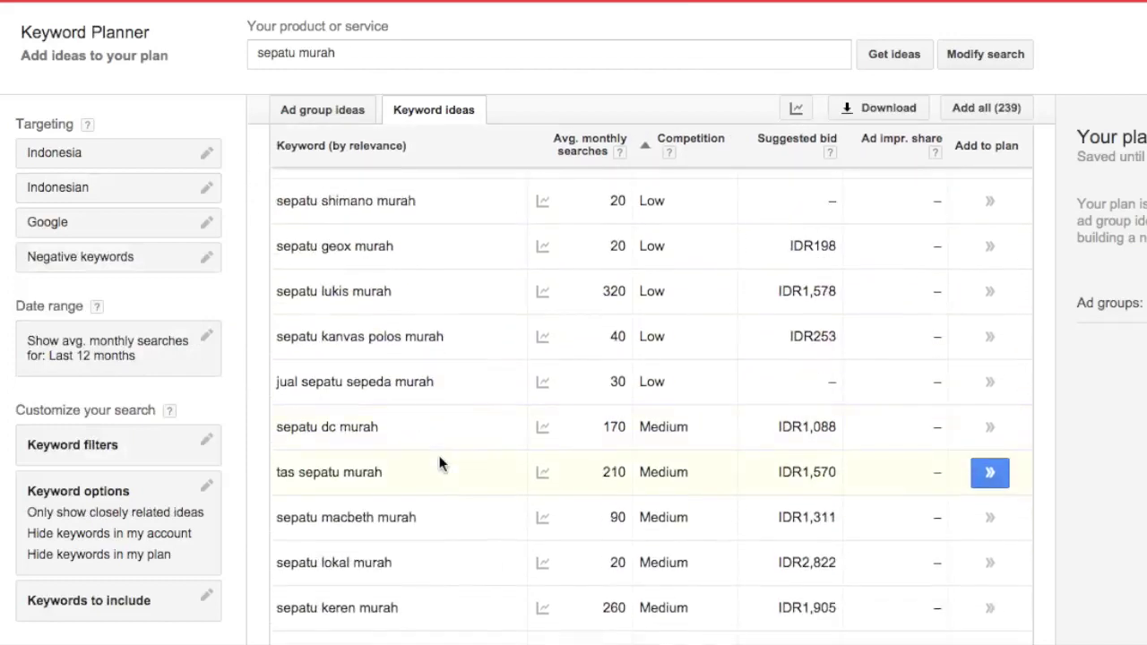
{"action": "scroll", "coordinate": [440, 463], "scroll_direction": "up", "scroll_amount": 5}
{"action": "scroll", "coordinate": [440, 463], "scroll_direction": "down", "scroll_amount": 2}
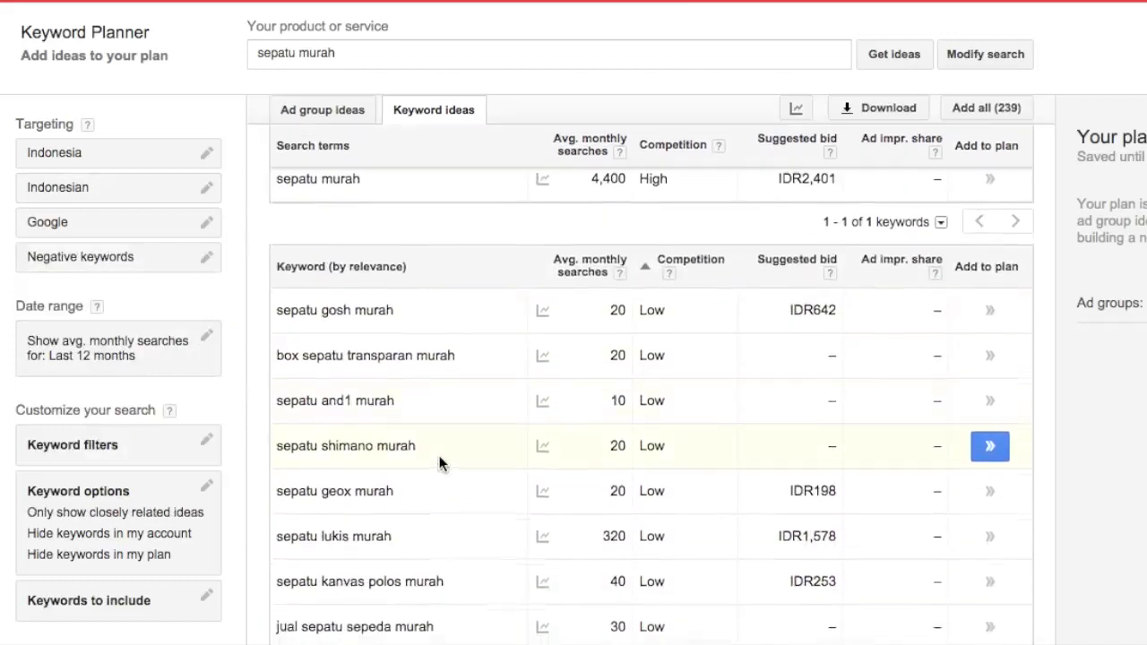
{"action": "scroll", "coordinate": [439, 463], "scroll_direction": "down", "scroll_amount": 1}
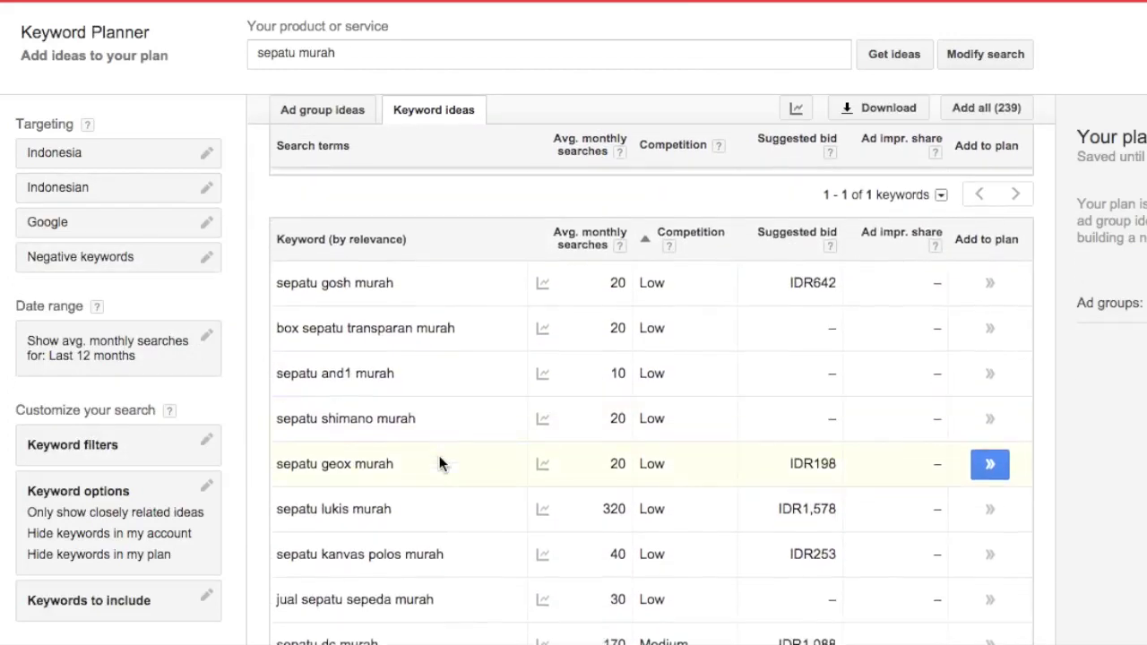
{"action": "scroll", "coordinate": [439, 463], "scroll_direction": "down", "scroll_amount": 4}
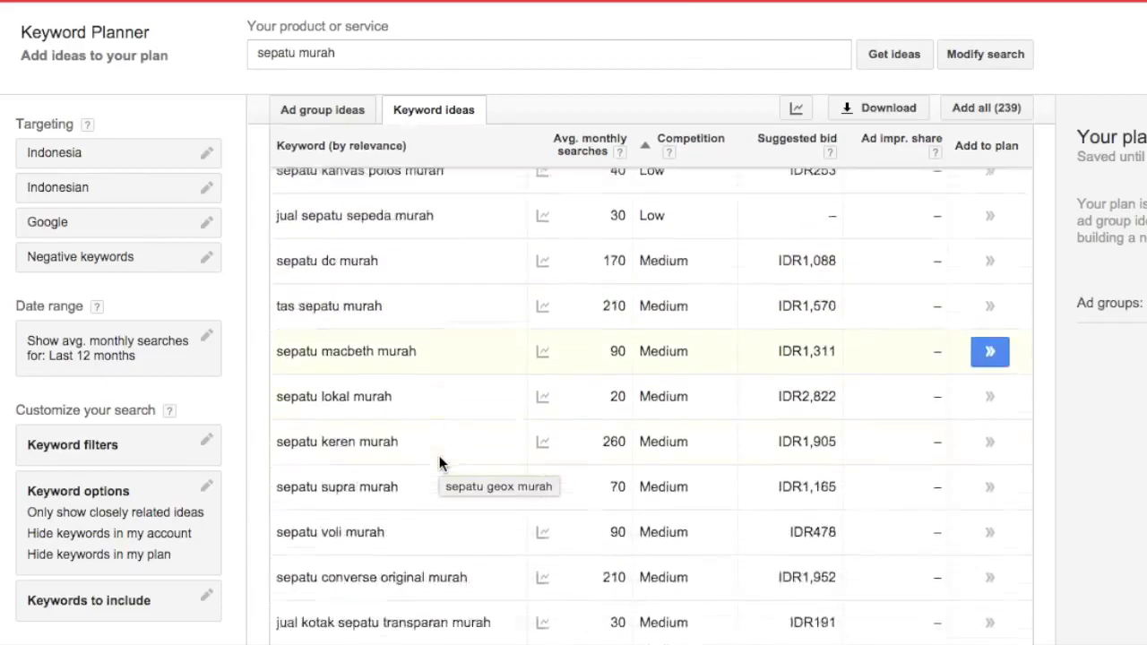
{"action": "scroll", "coordinate": [439, 463], "scroll_direction": "down", "scroll_amount": 1}
{"action": "scroll", "coordinate": [440, 463], "scroll_direction": "down", "scroll_amount": 3}
{"action": "scroll", "coordinate": [439, 463], "scroll_direction": "up", "scroll_amount": 1}
{"action": "scroll", "coordinate": [439, 461], "scroll_direction": "up", "scroll_amount": 7}
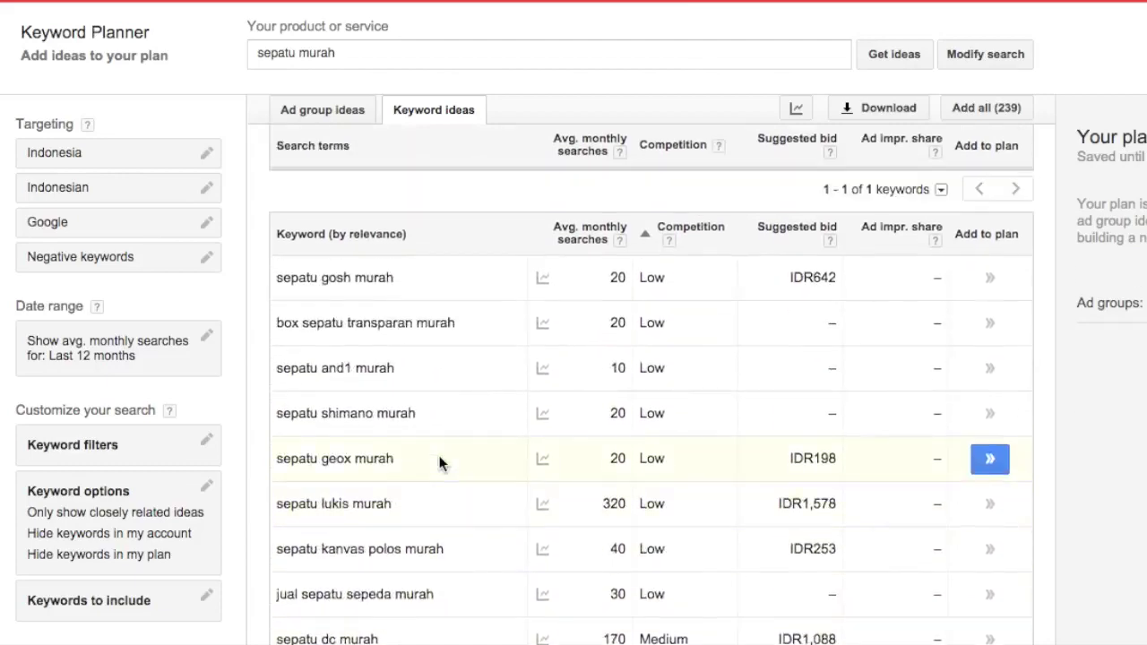
{"action": "scroll", "coordinate": [439, 463], "scroll_direction": "up", "scroll_amount": 1}
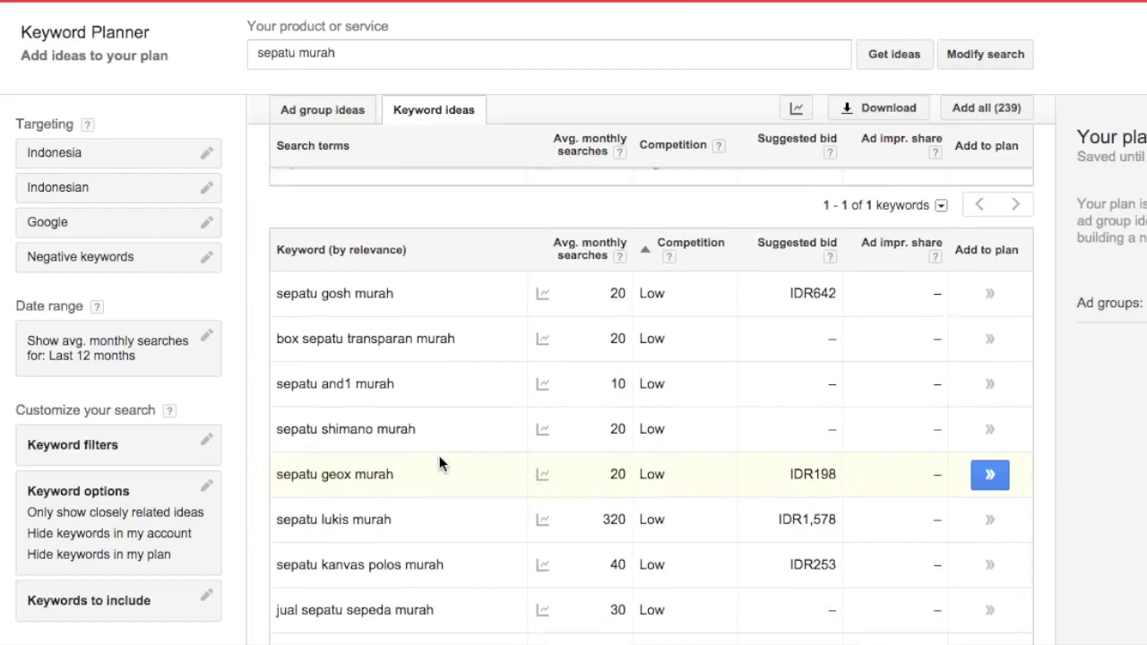
{"action": "scroll", "coordinate": [439, 455], "scroll_direction": "up", "scroll_amount": 2}
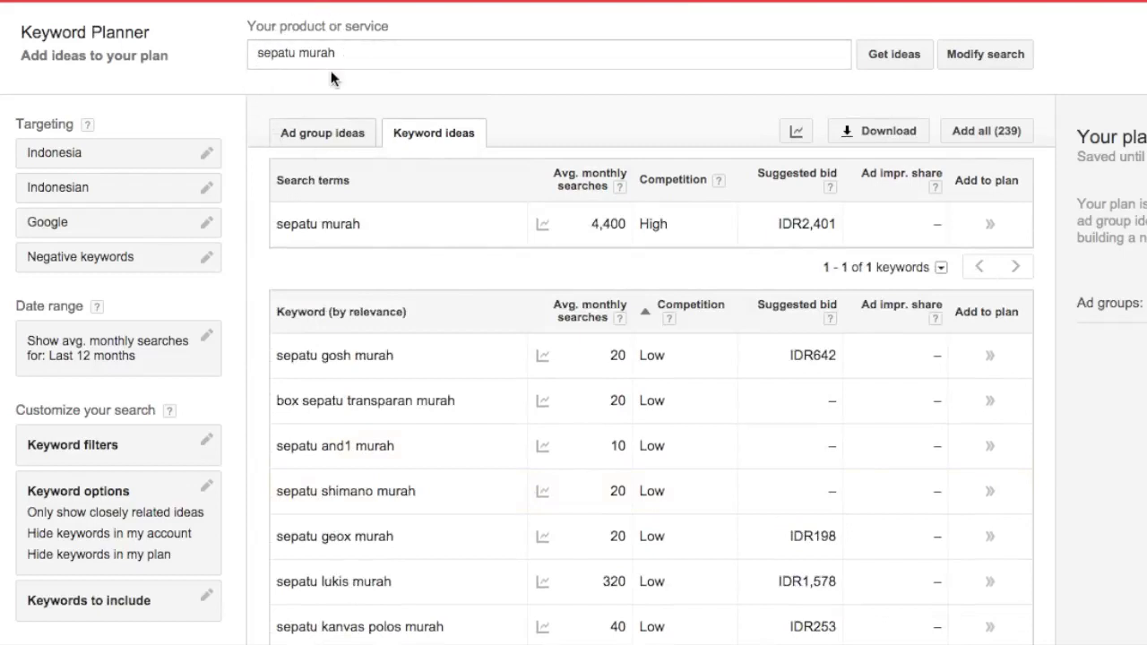
Check the average monthly searches of the closely related keywords and view the monthly search chart for box sepatu transparan murah.
{"action": "scroll", "coordinate": [436, 328], "scroll_direction": "down", "scroll_amount": 2}
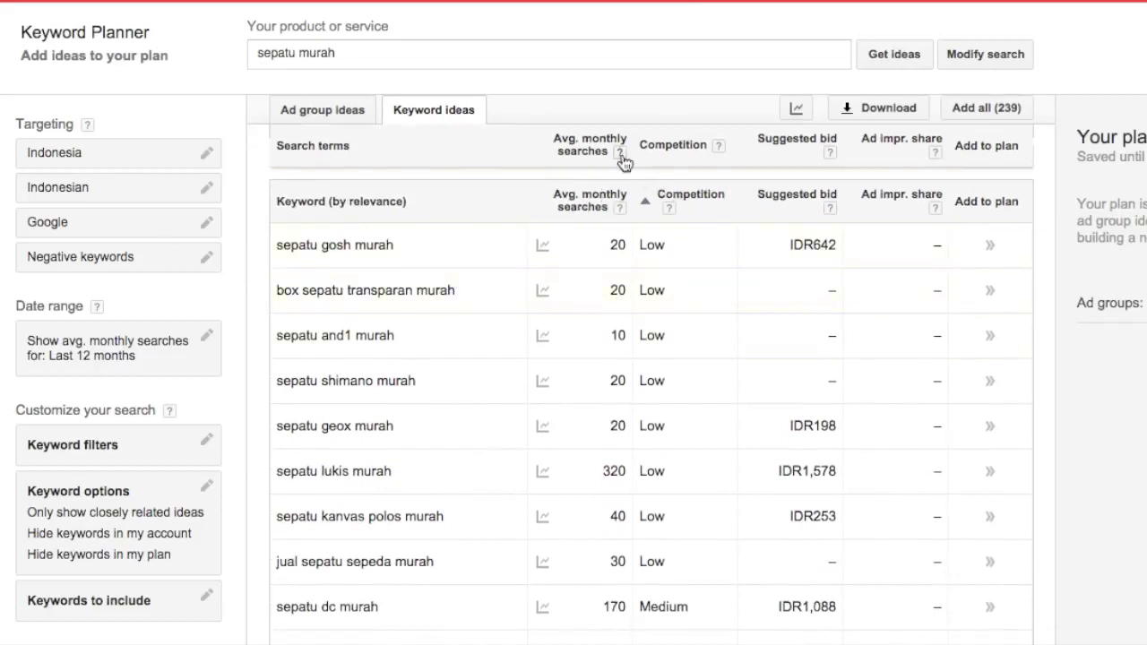
{"action": "mouse_move", "coordinate": [542, 287]}
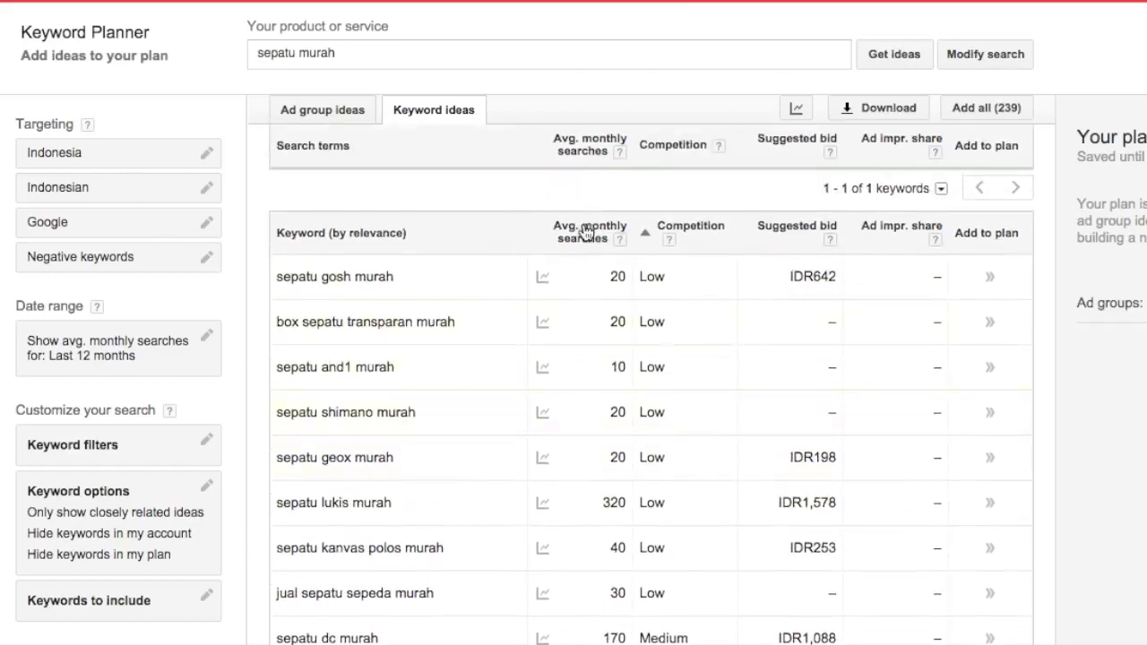
{"action": "scroll", "coordinate": [586, 273], "scroll_direction": "down", "scroll_amount": 6}
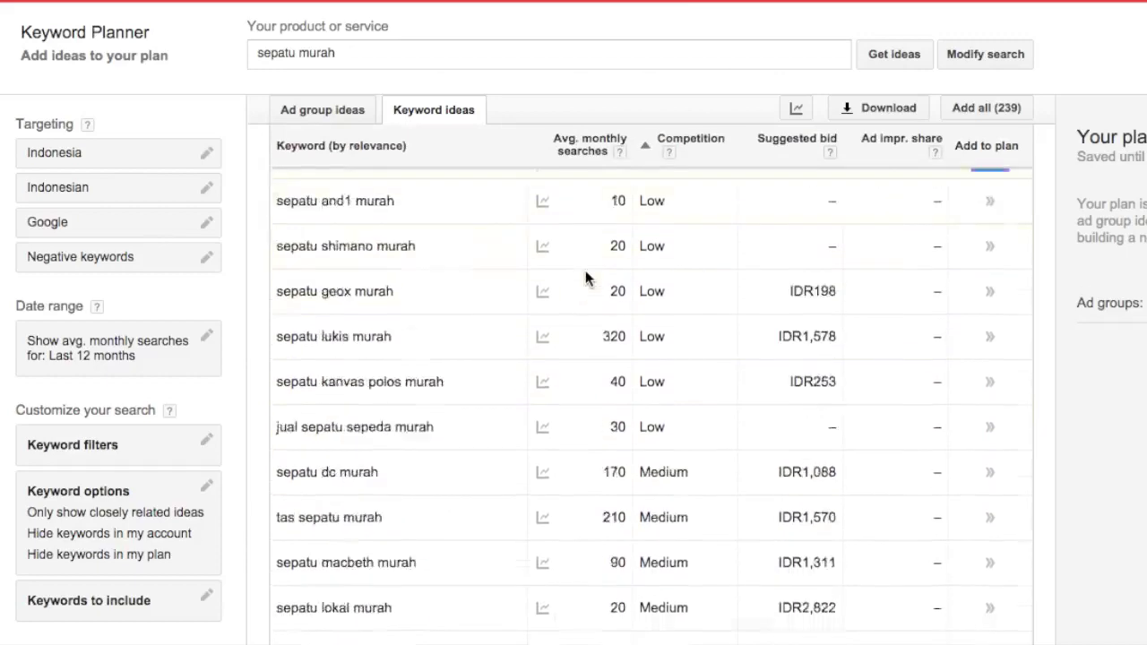
{"action": "scroll", "coordinate": [585, 278], "scroll_direction": "down", "scroll_amount": 3}
{"action": "scroll", "coordinate": [585, 270], "scroll_direction": "up", "scroll_amount": 8}
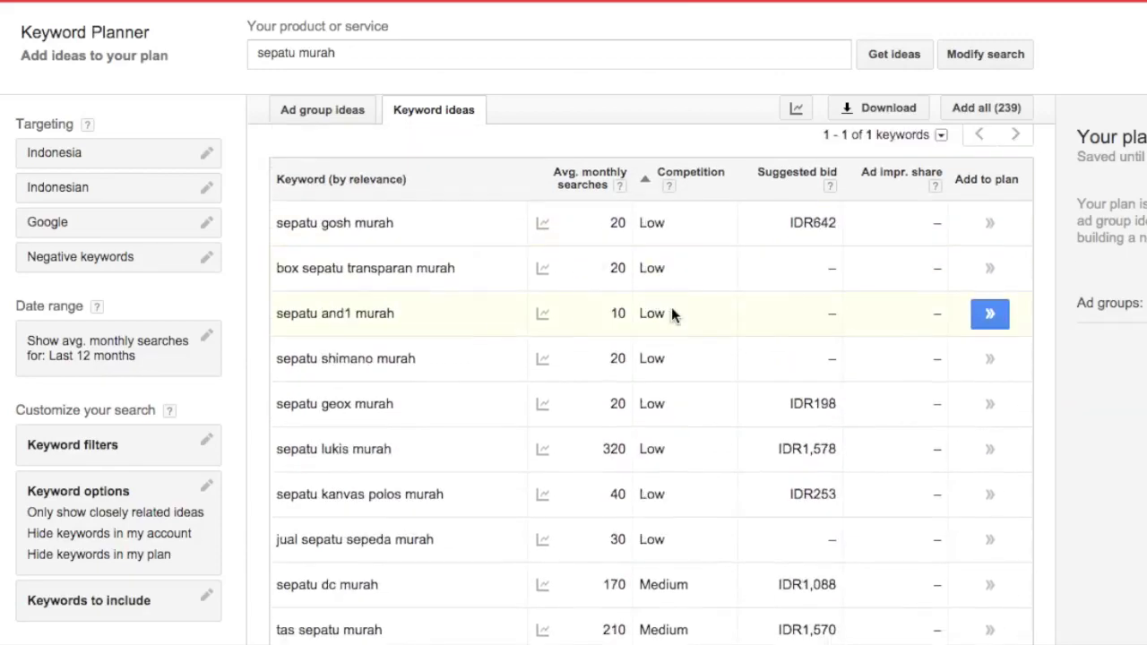
{"action": "scroll", "coordinate": [586, 465], "scroll_direction": "up", "scroll_amount": 2}
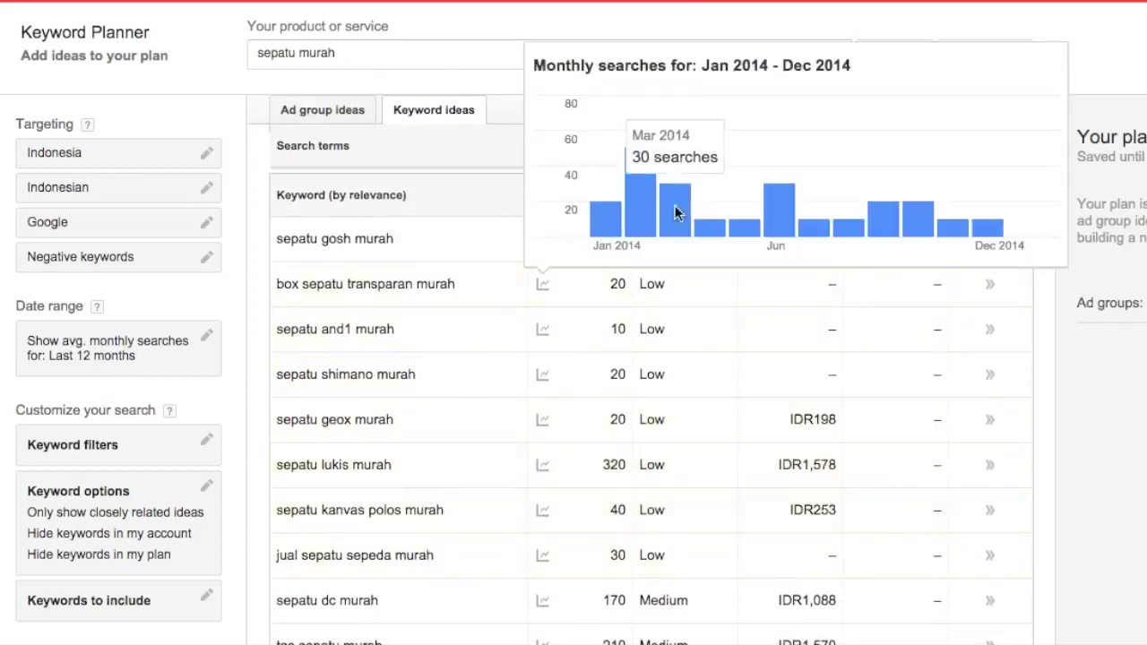
Review the low-competition sepatu murah keywords, such as sepatu lukis murah, comparing their average monthly searches and suggested bids.
{"action": "mouse_move", "coordinate": [550, 320]}
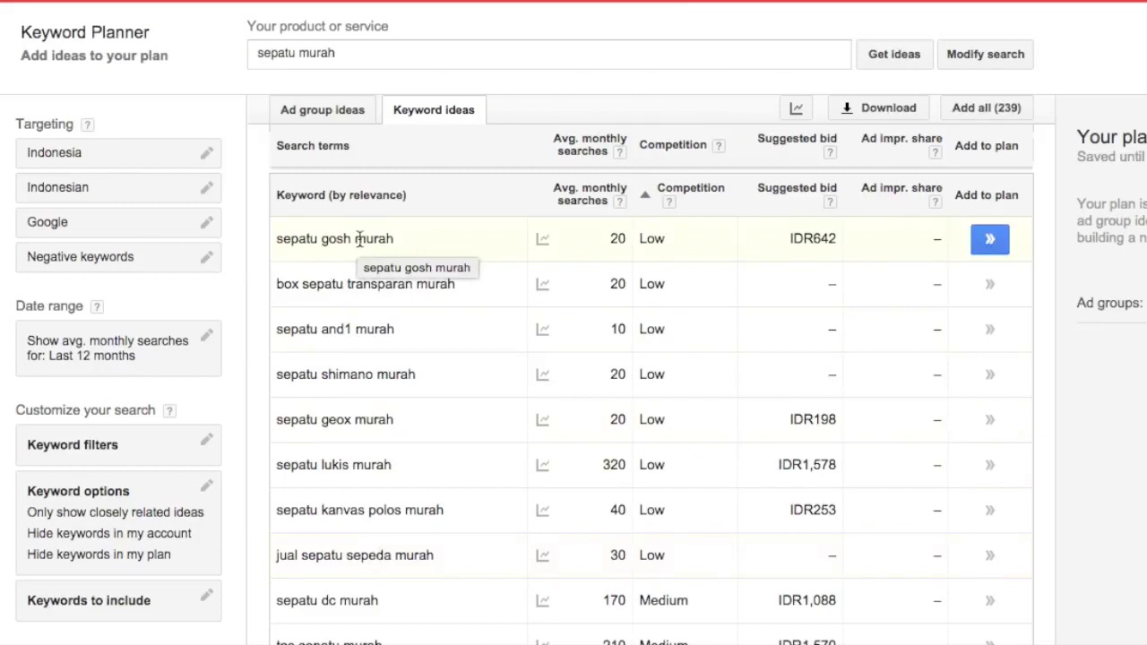
{"action": "scroll", "coordinate": [388, 420], "scroll_direction": "down", "scroll_amount": 2}
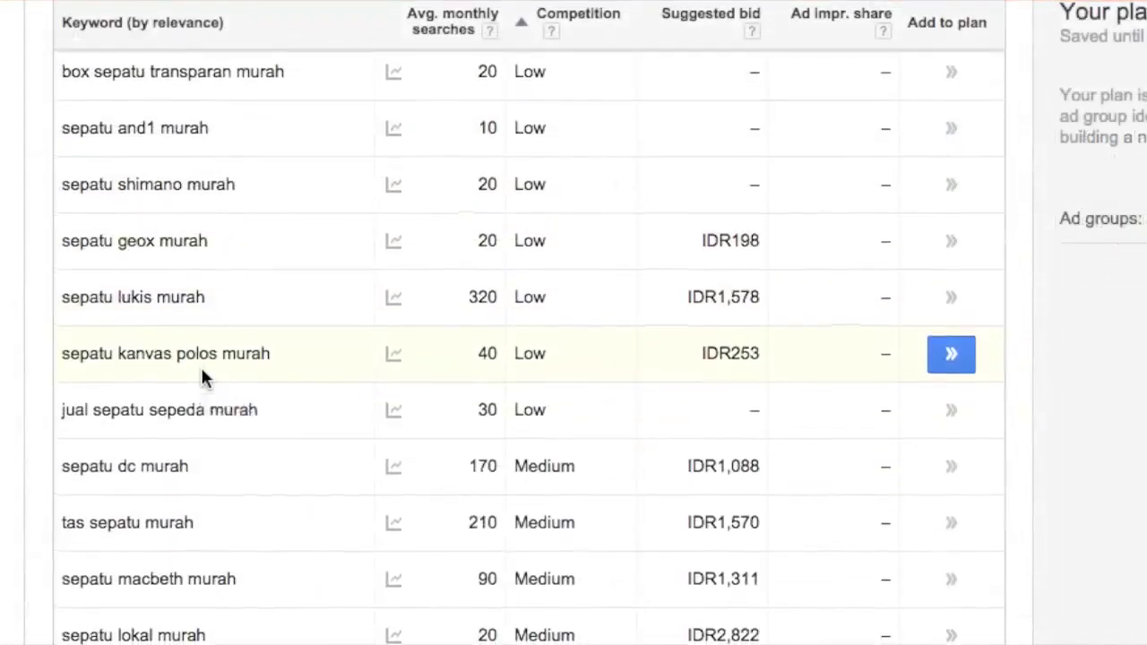
{"action": "scroll", "coordinate": [202, 370], "scroll_direction": "up", "scroll_amount": 5}
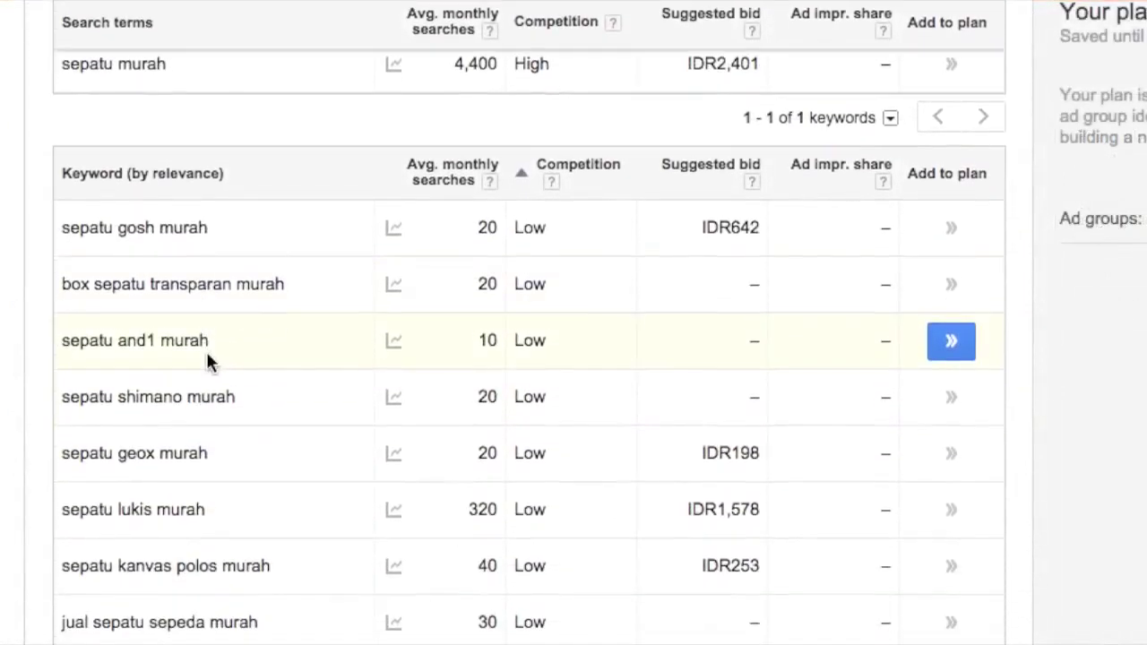
{"action": "scroll", "coordinate": [206, 351], "scroll_direction": "down", "scroll_amount": 1}
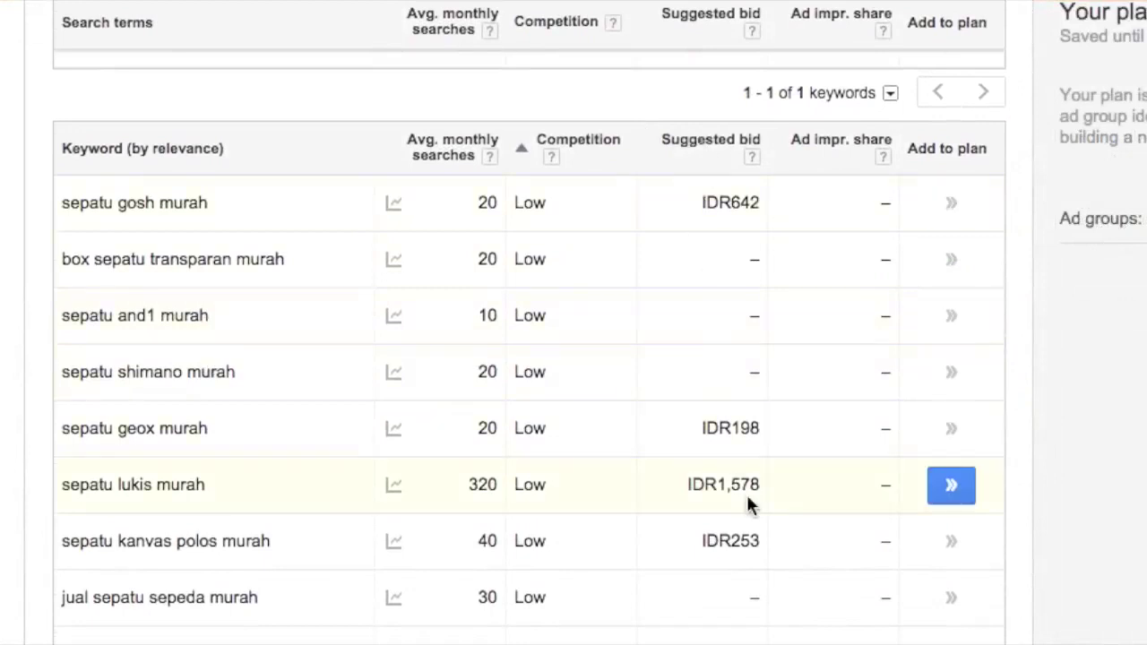
{"action": "mouse_move", "coordinate": [393, 485]}
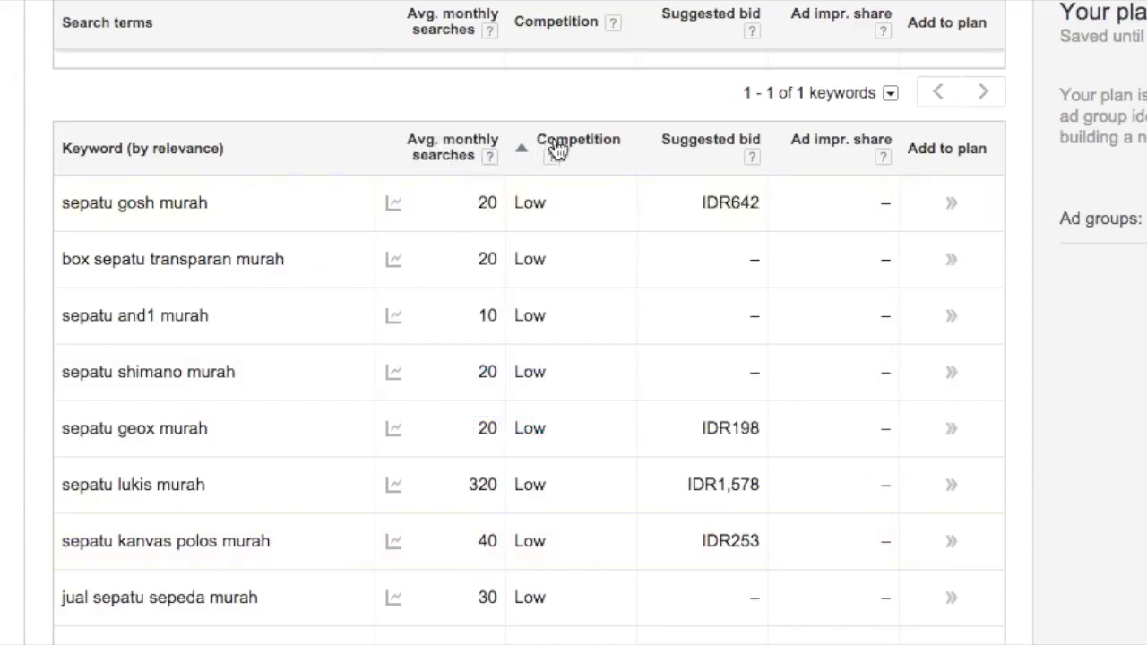
{"action": "scroll", "coordinate": [316, 310], "scroll_direction": "down", "scroll_amount": 3}
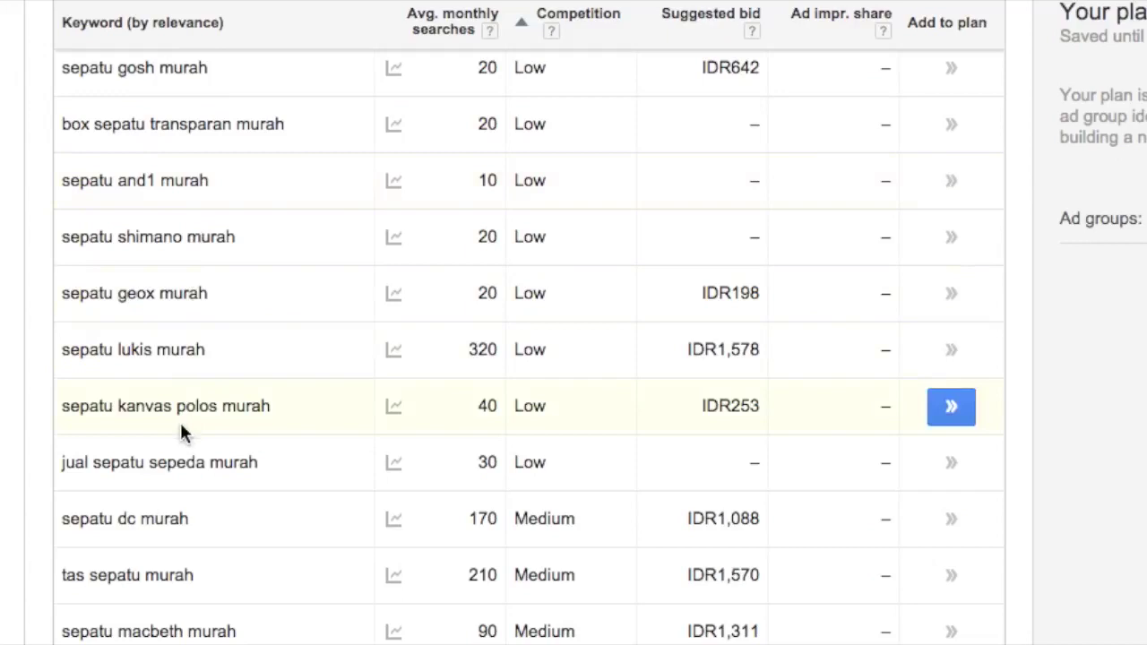
{"action": "scroll", "coordinate": [215, 174], "scroll_direction": "up", "scroll_amount": 3}
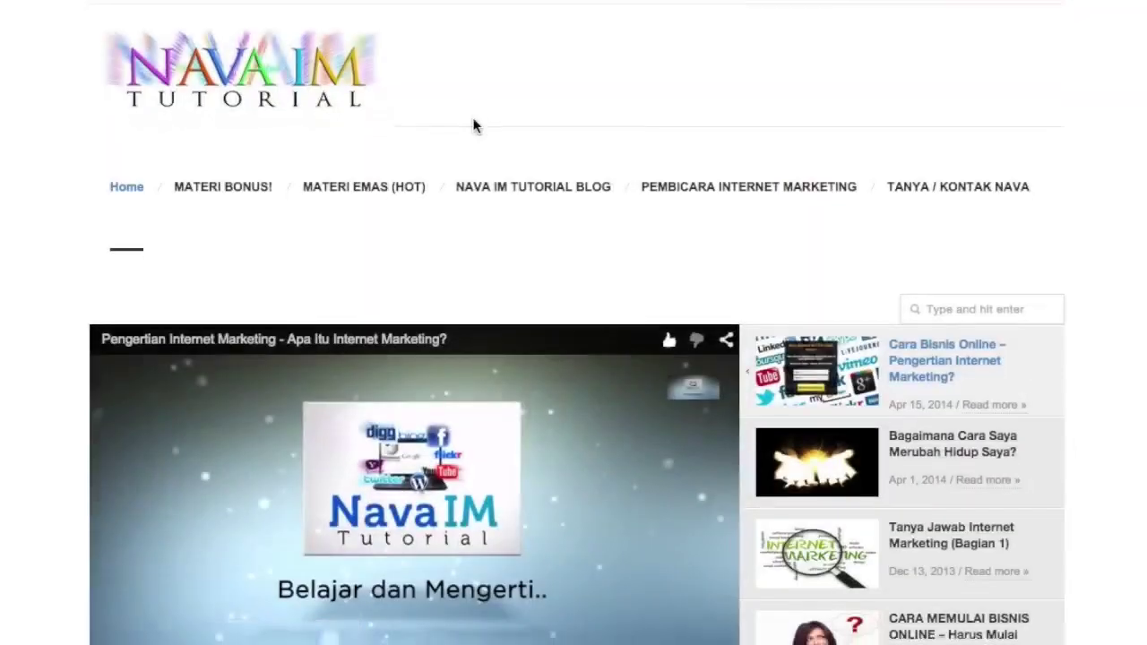
Switch to the Nava IM Tutorial website and look through its home page from the header to the video listings.
{"action": "scroll", "coordinate": [475, 126], "scroll_direction": "down", "scroll_amount": 2}
{"action": "scroll", "coordinate": [475, 125], "scroll_direction": "up", "scroll_amount": 2}
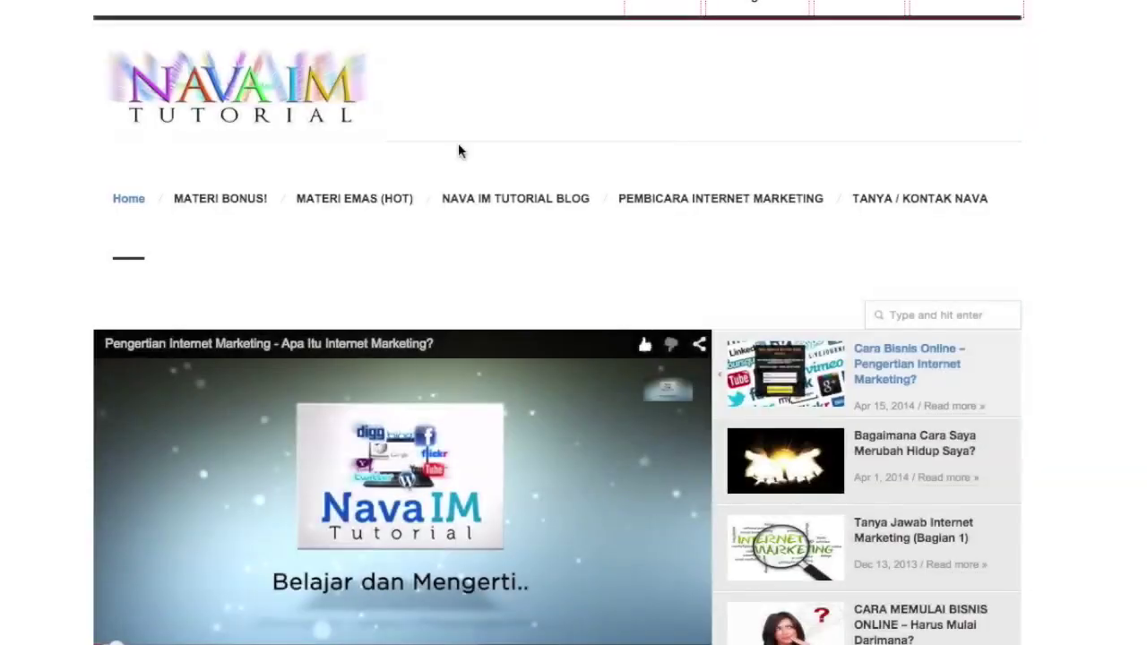
{"action": "scroll", "coordinate": [458, 151], "scroll_direction": "down", "scroll_amount": 3}
{"action": "scroll", "coordinate": [458, 150], "scroll_direction": "down", "scroll_amount": 8}
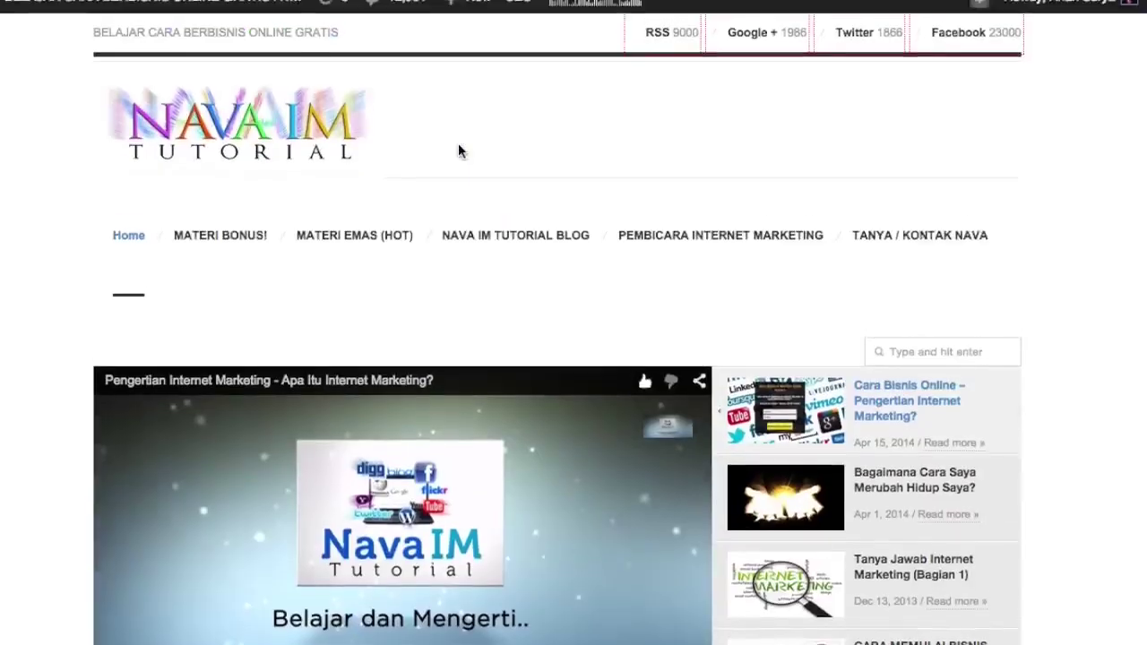
{"action": "scroll", "coordinate": [458, 147], "scroll_direction": "down", "scroll_amount": 7}
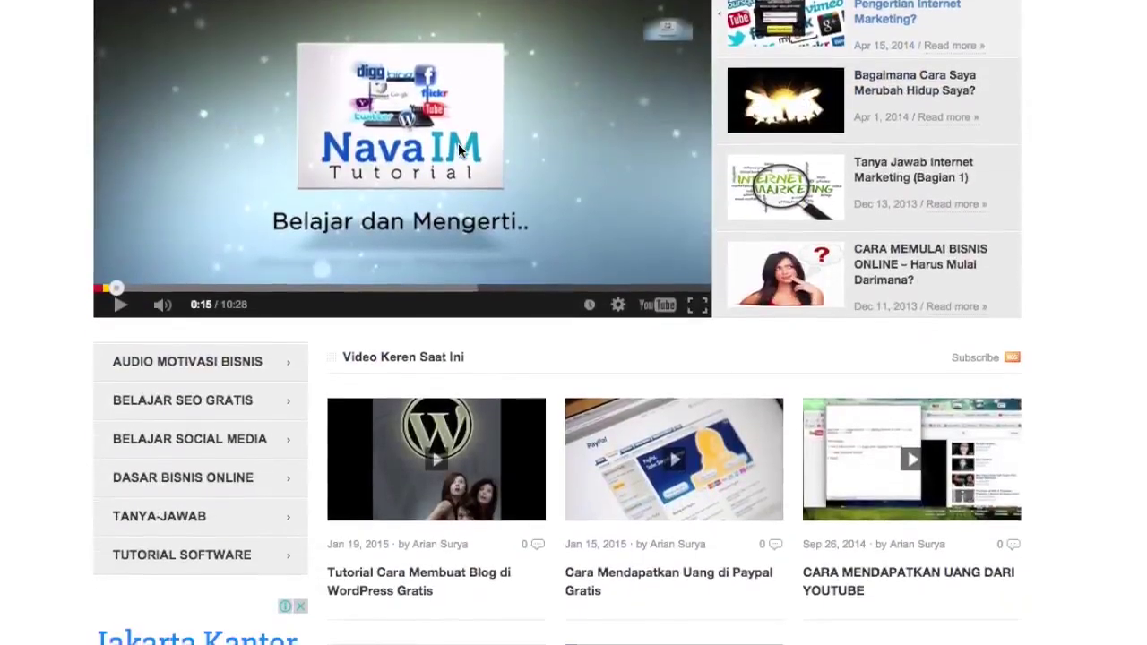